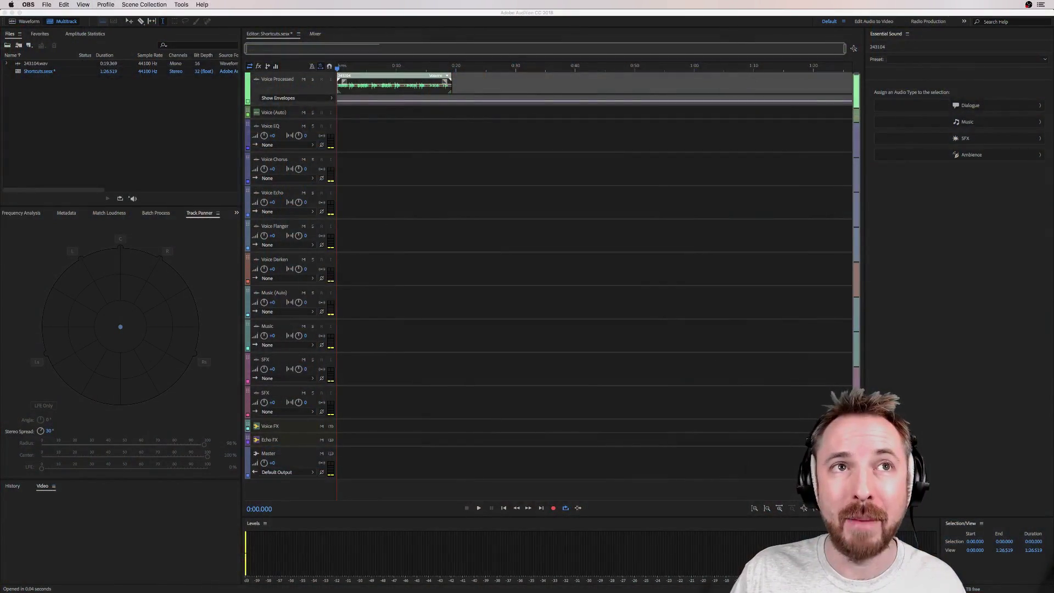
Focus Audition on the Voice EQ track and show its track effects in the Effects Rack
{"action": "key", "text": "super+Tab"}
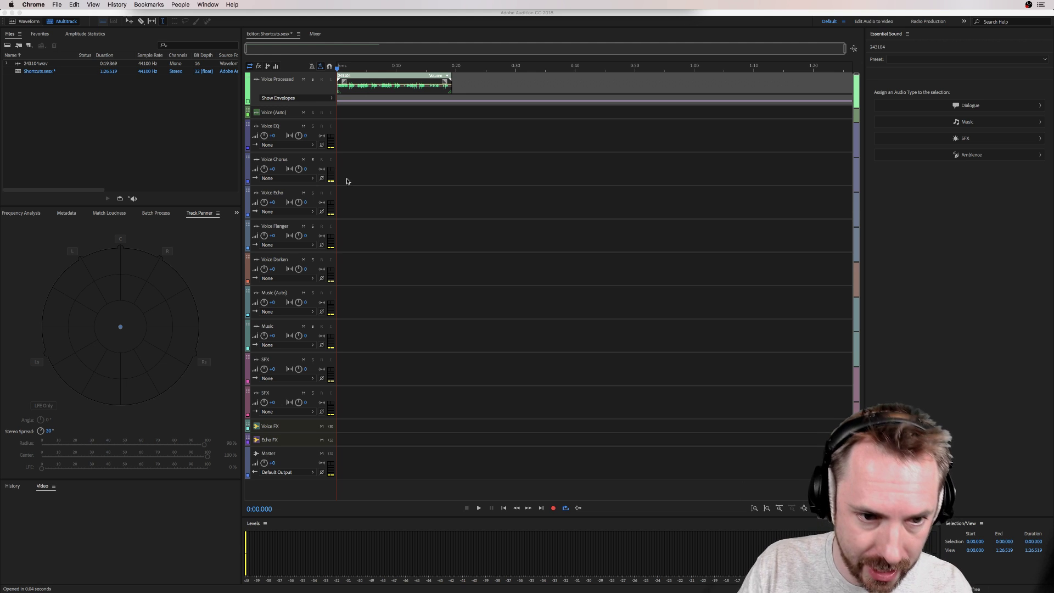
{"action": "left_click", "coordinate": [346, 144]}
{"action": "left_click", "coordinate": [345, 144]}
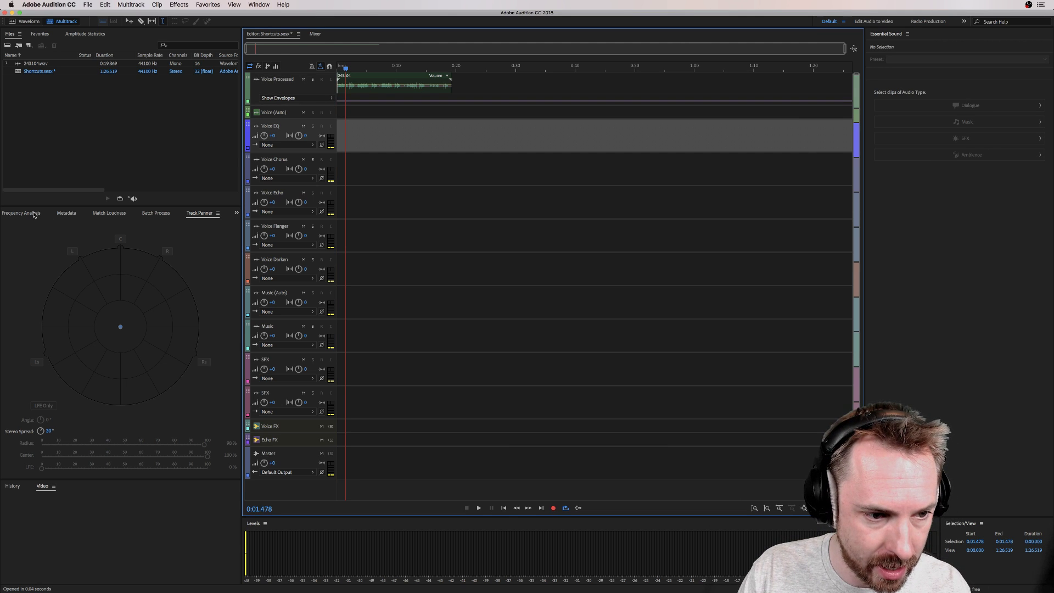
{"action": "left_click", "coordinate": [32, 213]}
{"action": "left_click", "coordinate": [5, 214]}
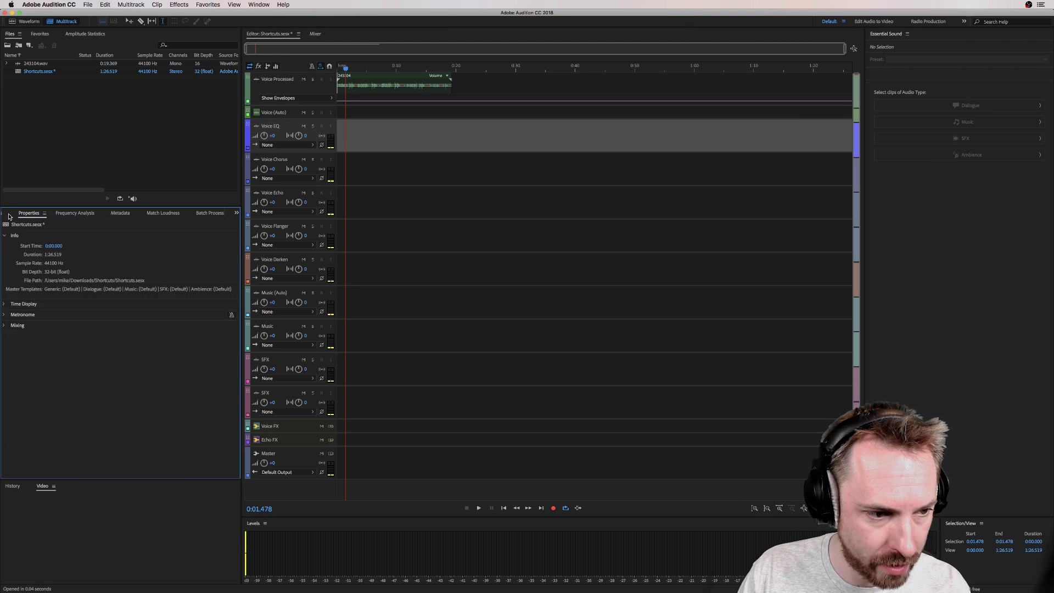
{"action": "left_click", "coordinate": [9, 214]}
{"action": "left_click", "coordinate": [9, 215]}
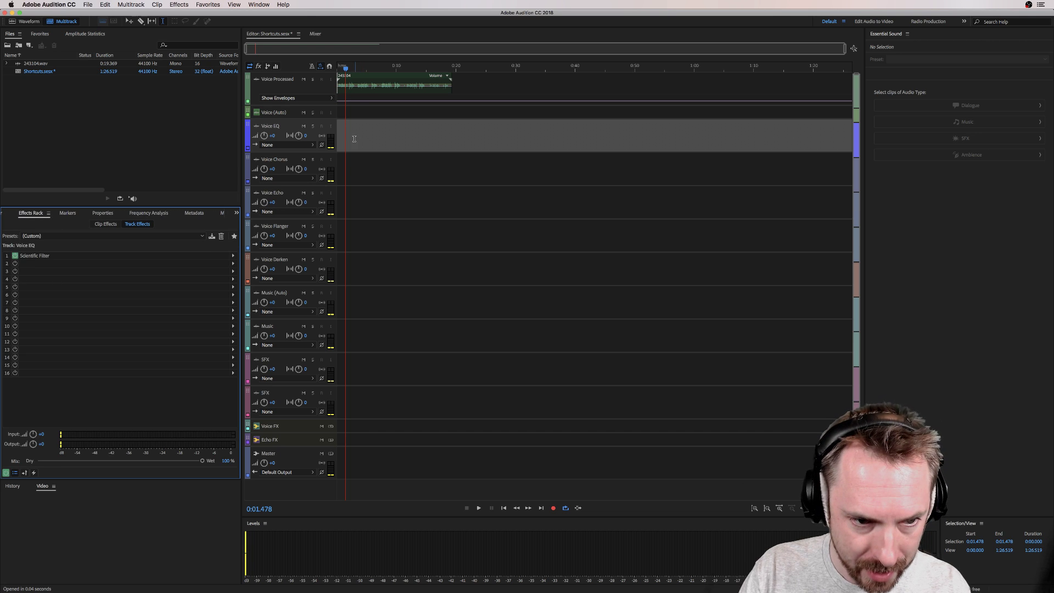
Check the effects of Voice Chorus, Voice Darken, Voice FX, Echo FX and the Voice Processed clip, then return to the start
{"action": "left_click", "coordinate": [358, 168]}
{"action": "left_click", "coordinate": [362, 258]}
{"action": "left_click", "coordinate": [349, 427]}
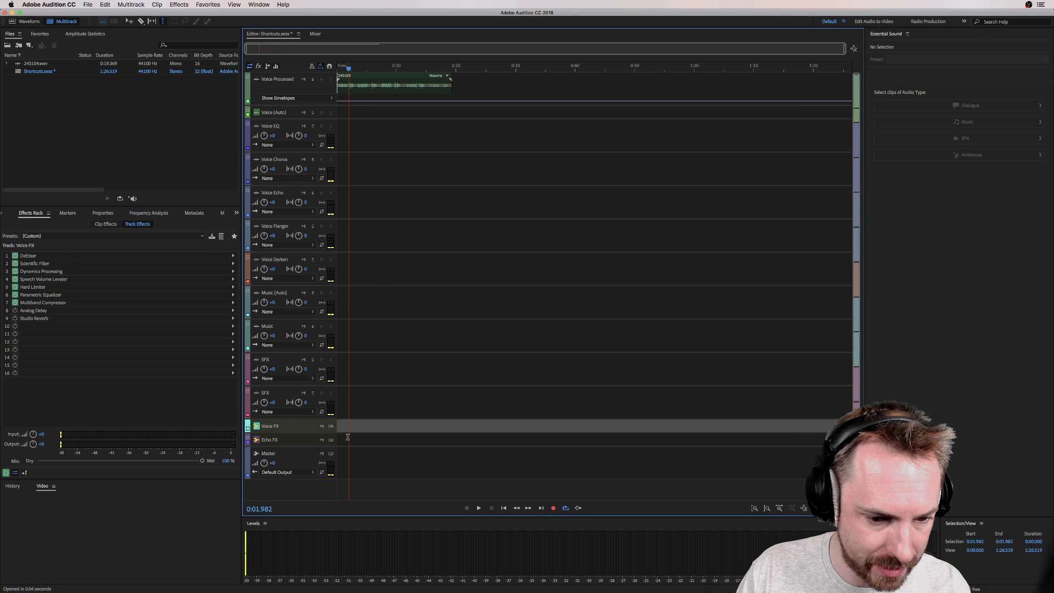
{"action": "left_click", "coordinate": [348, 441]}
{"action": "left_click", "coordinate": [377, 123]}
{"action": "left_click", "coordinate": [361, 87]}
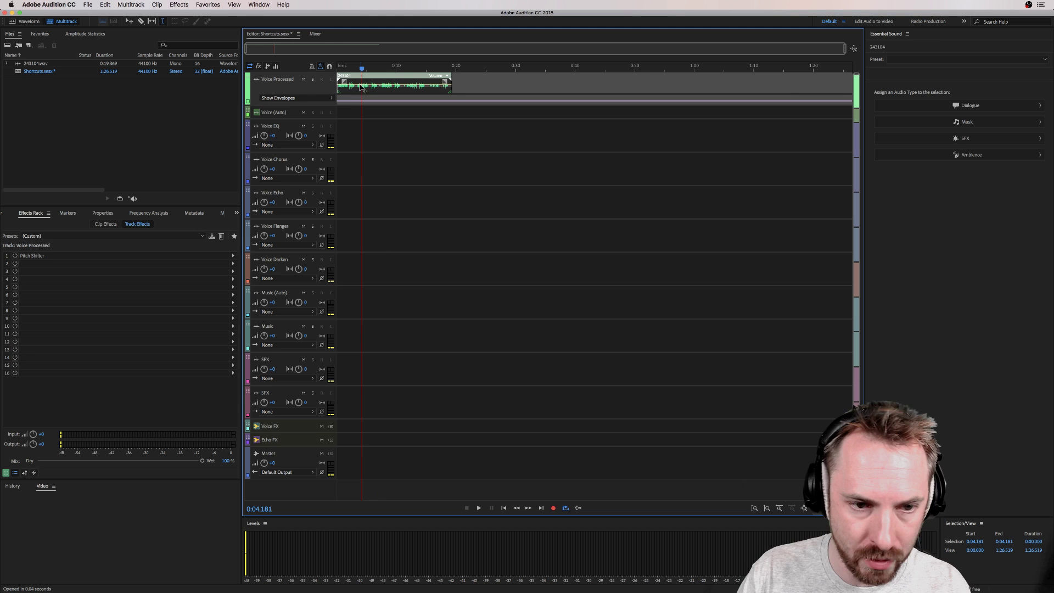
{"action": "left_click", "coordinate": [338, 69]}
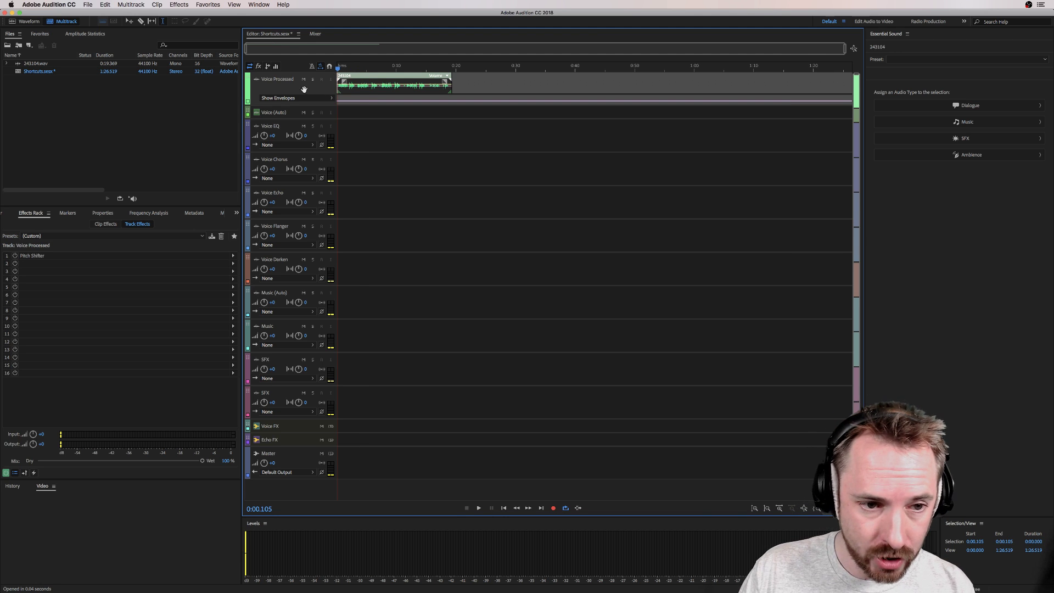
Zoom the tracks taller and the timeline wider, then play and stop the voice clip's opening twice
{"action": "scroll", "coordinate": [304, 89], "scroll_direction": "up", "scroll_amount": 3}
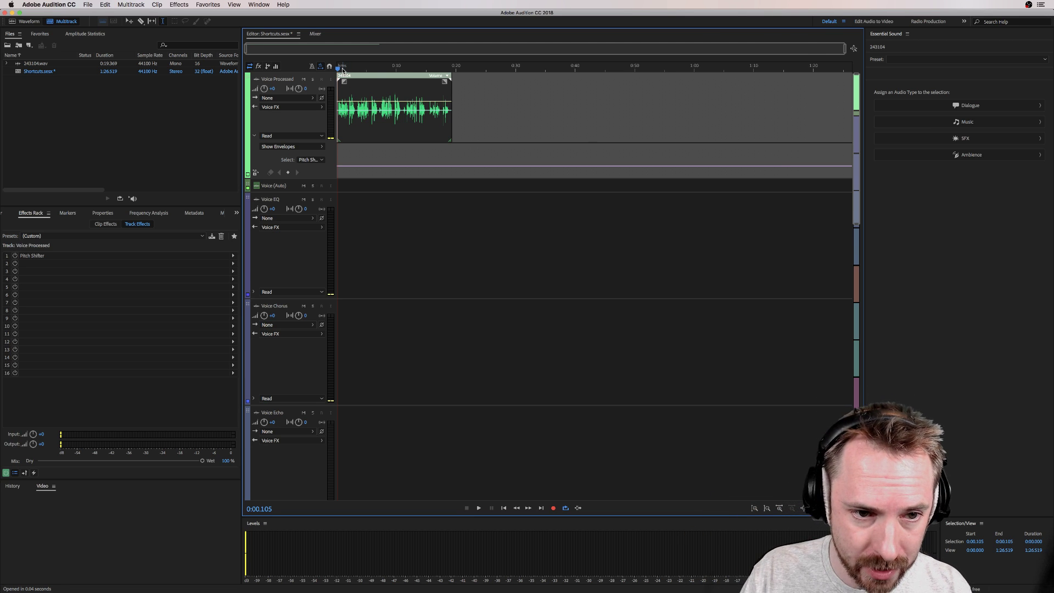
{"action": "scroll", "coordinate": [343, 70], "scroll_direction": "up", "scroll_amount": 2}
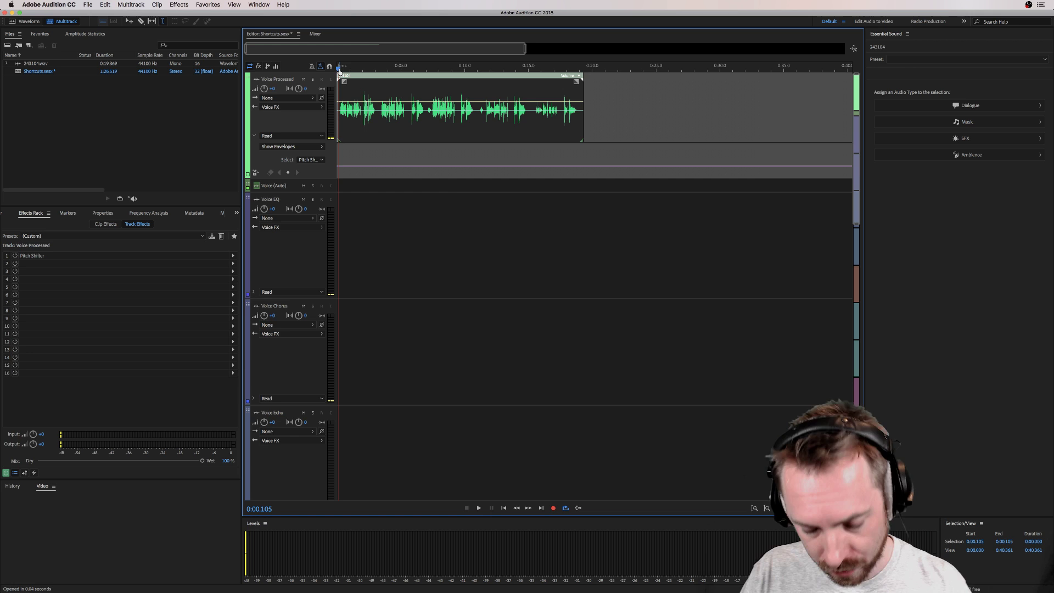
{"action": "key", "text": "space"}
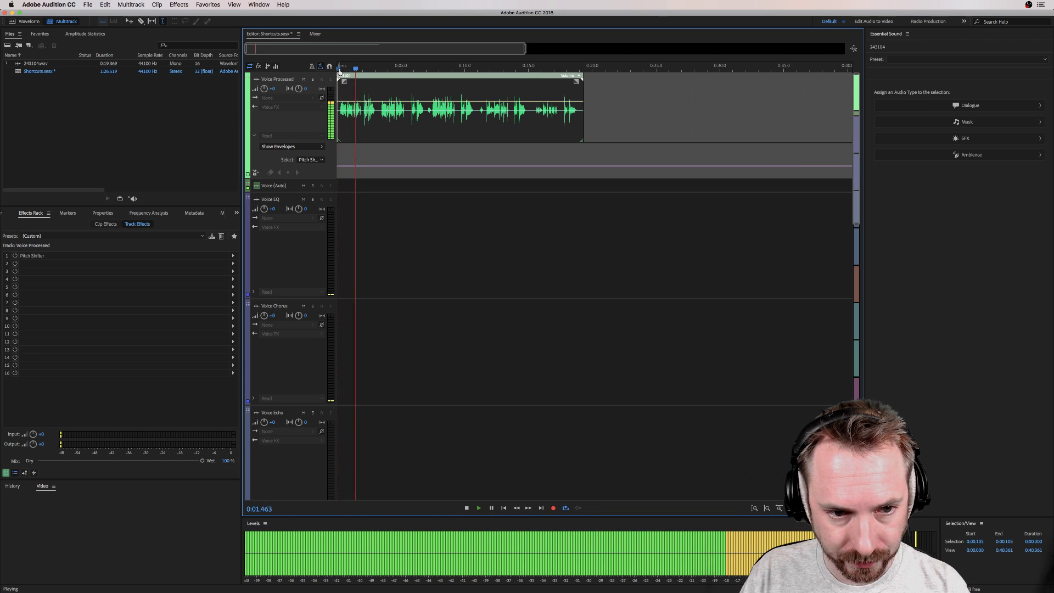
{"action": "key", "text": "space"}
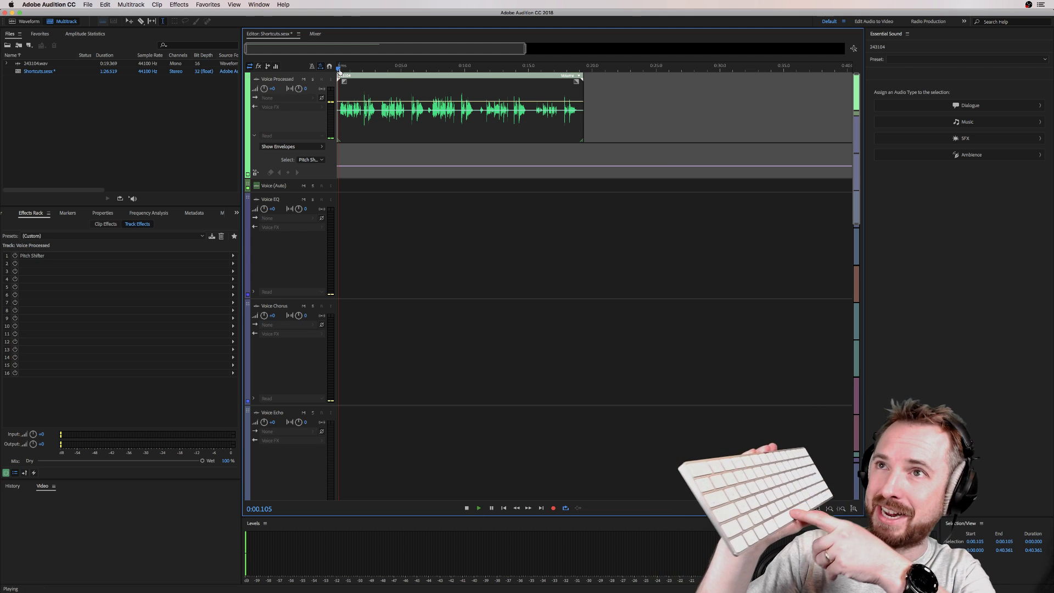
{"action": "key", "text": "space"}
{"action": "key", "text": "space"}
{"action": "key", "text": "space"}
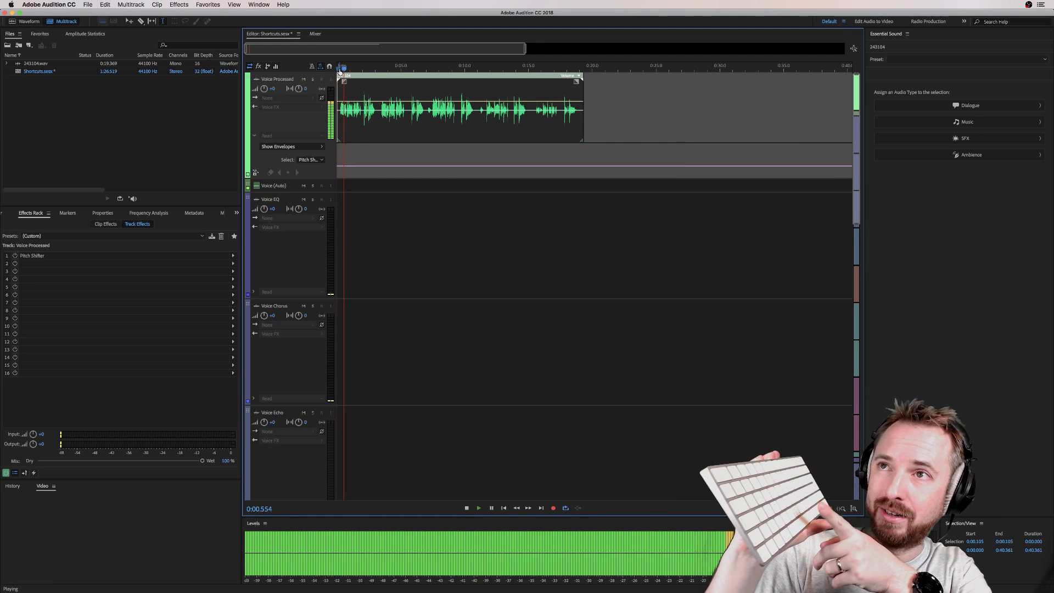
{"action": "key", "text": "space"}
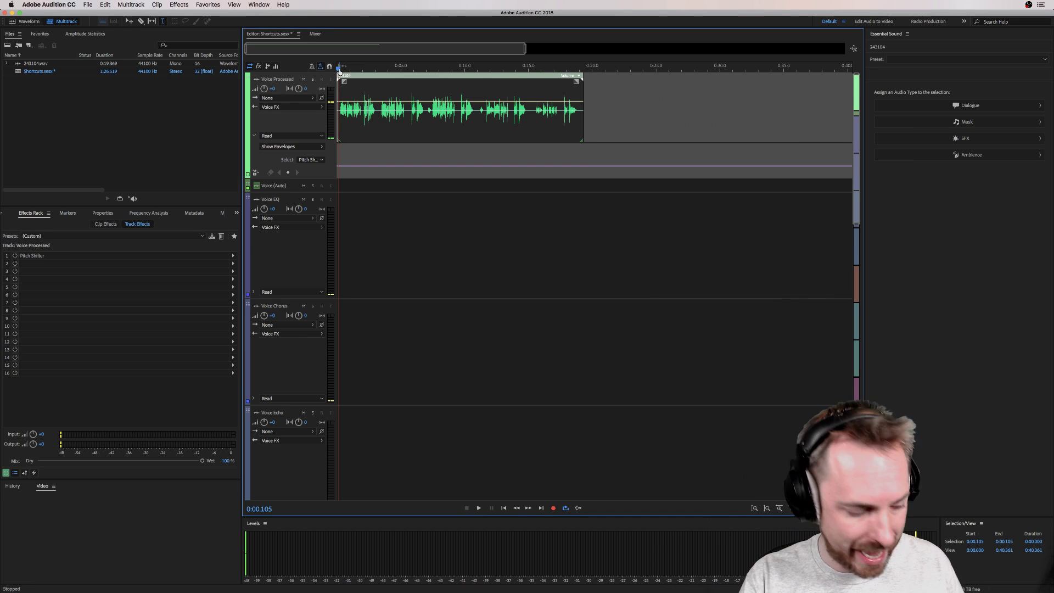
Play, pause and resume the voice clip, stopping at 0:03.128
{"action": "key", "text": "space"}
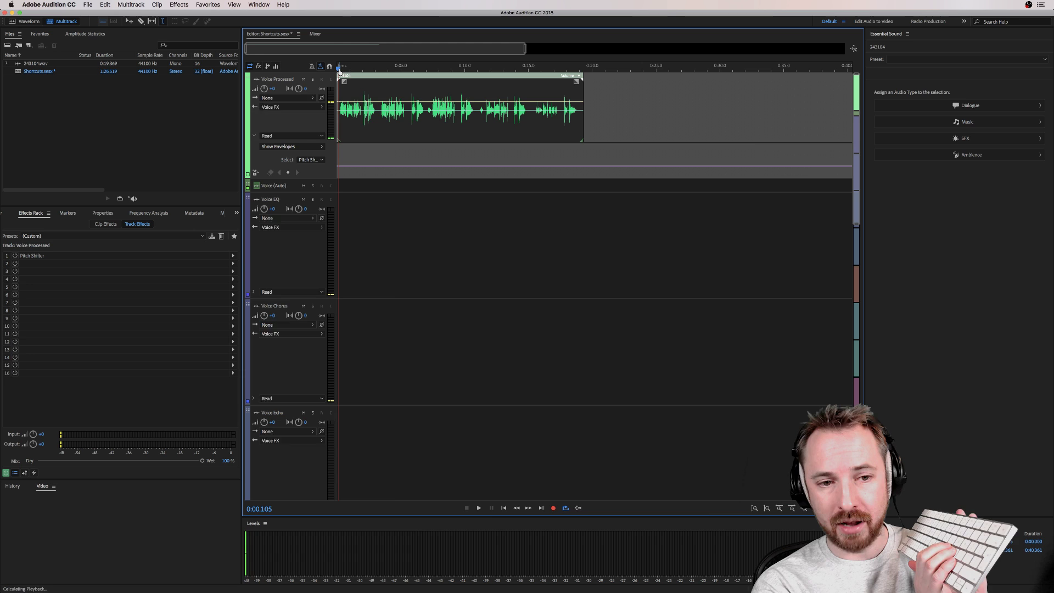
{"action": "key", "text": "space"}
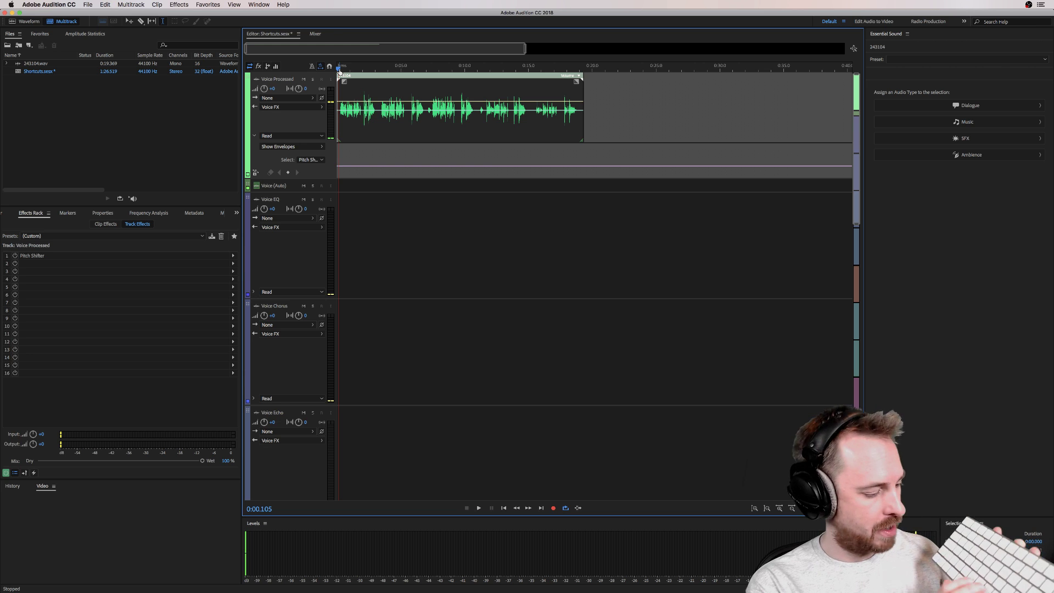
{"action": "key", "text": "space"}
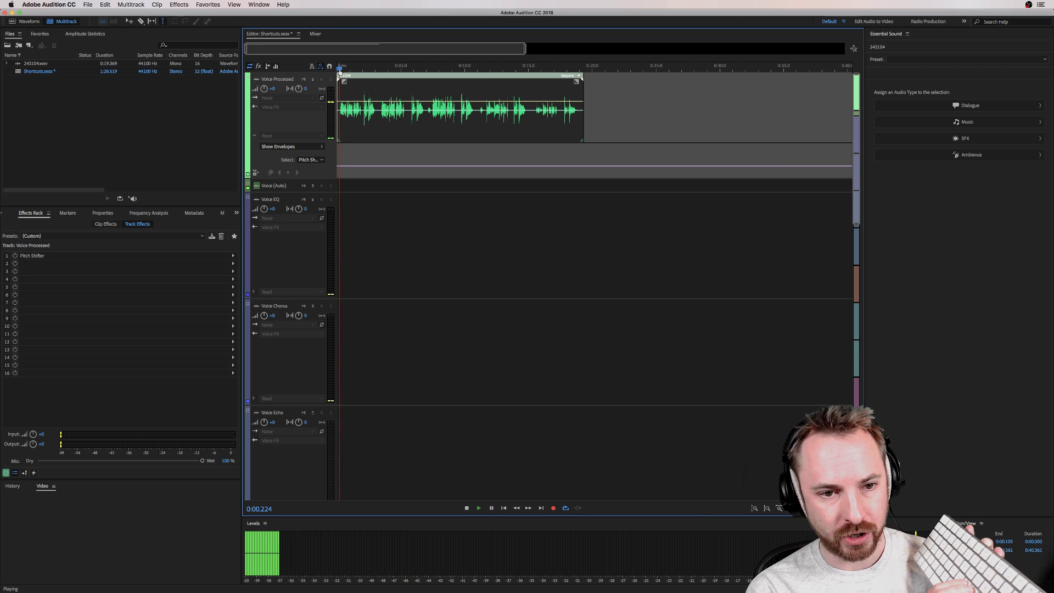
{"action": "key", "text": "space"}
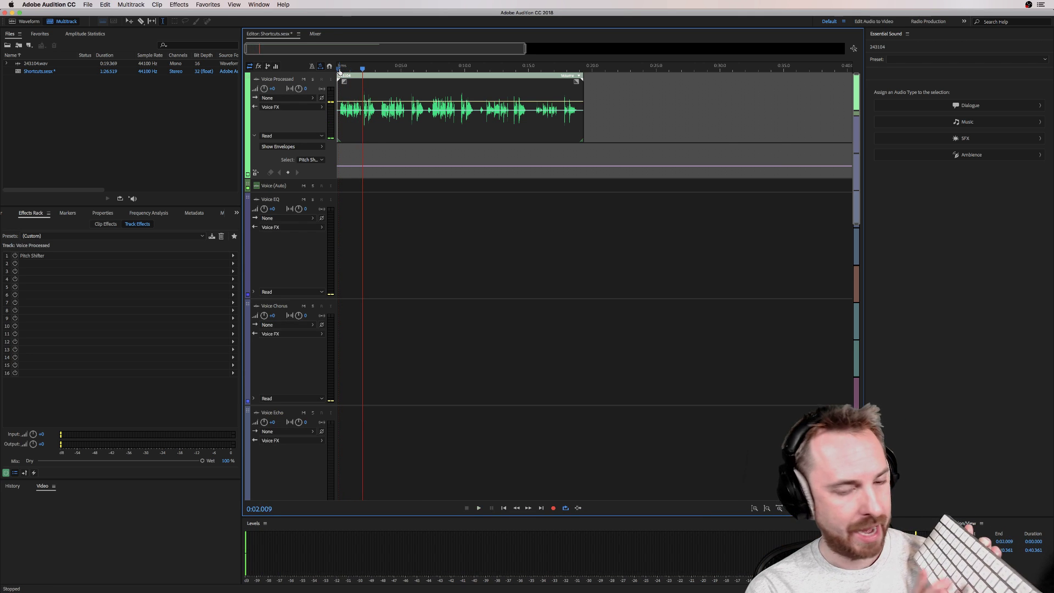
{"action": "key", "text": "space"}
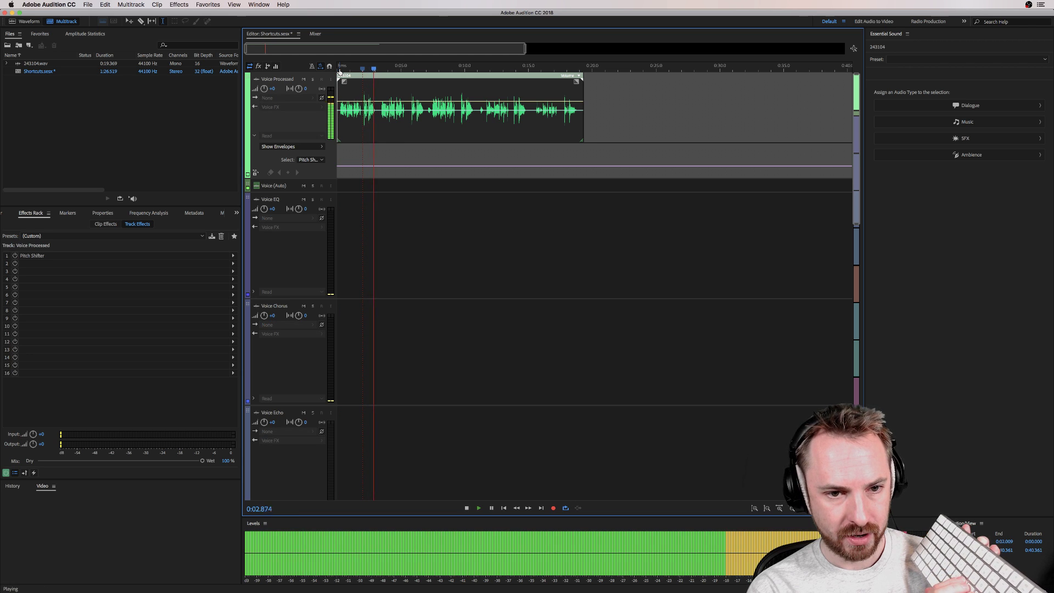
{"action": "key", "text": "space"}
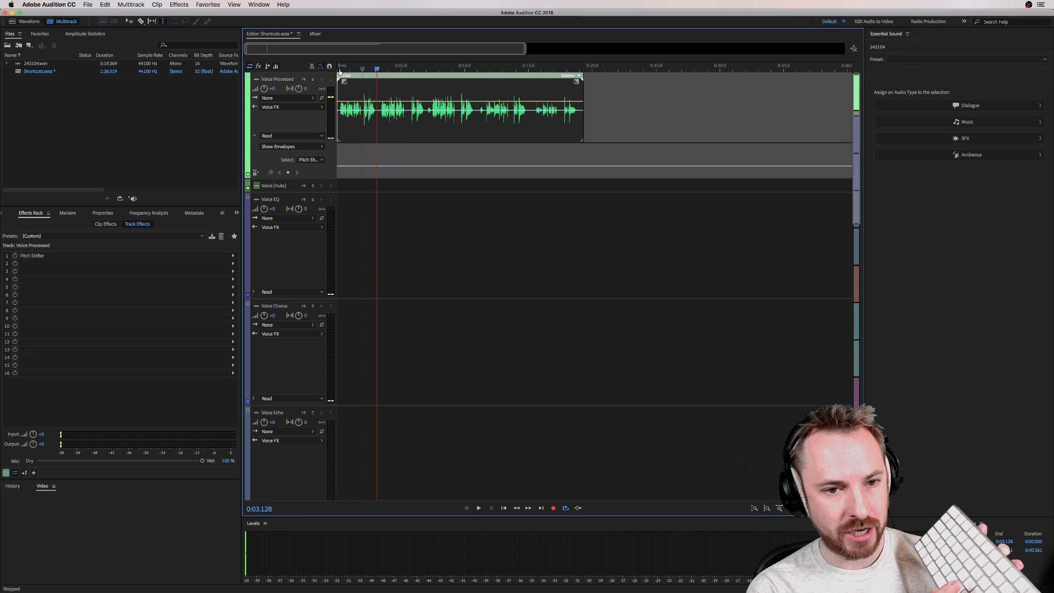
Shuttle backward to 0:01.844 with J/K, then creep forward slowly to about 0:02.042 with L
{"action": "key", "text": "j"}
{"action": "key", "text": "k"}
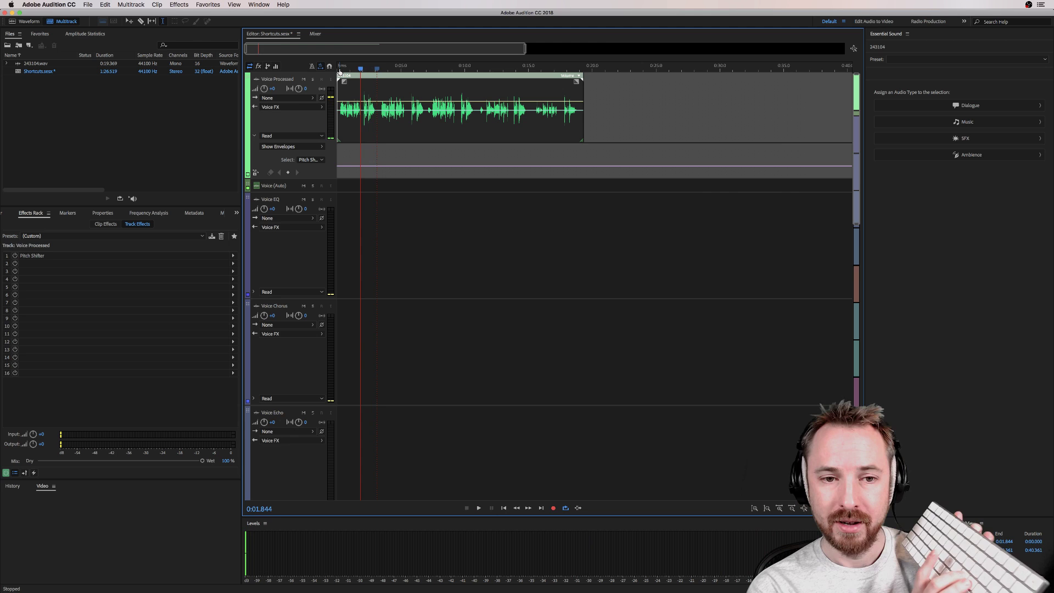
{"action": "key", "text": "l"}
{"action": "key", "text": "k"}
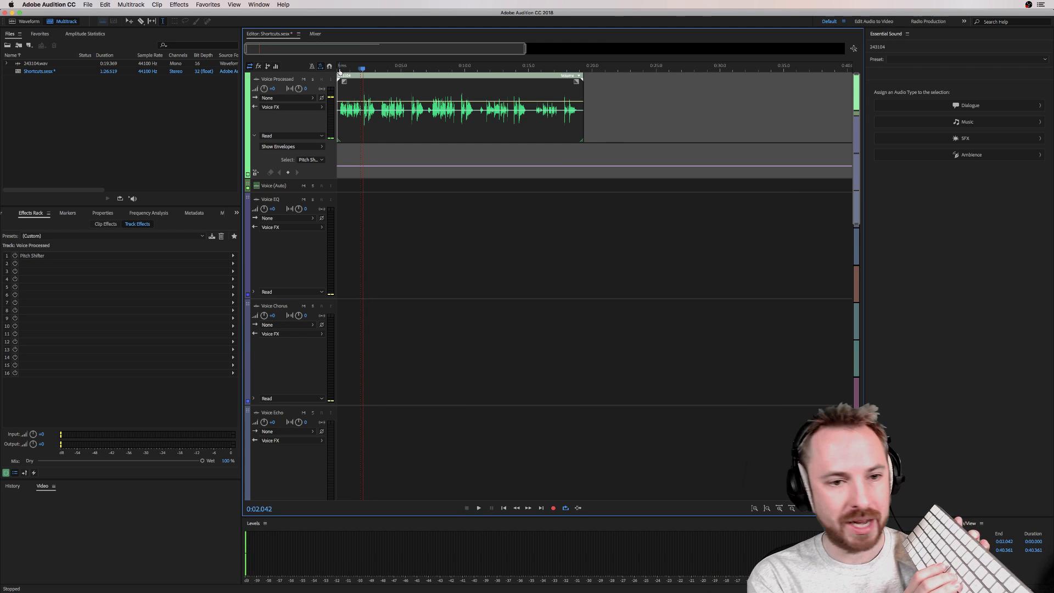
{"action": "key", "text": "l"}
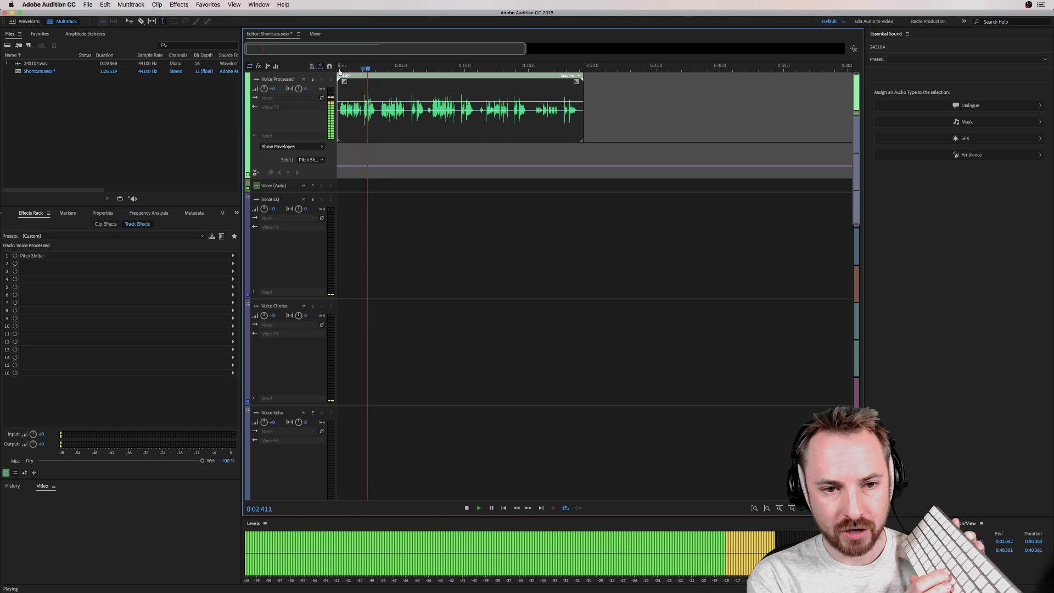
{"action": "key", "text": "space"}
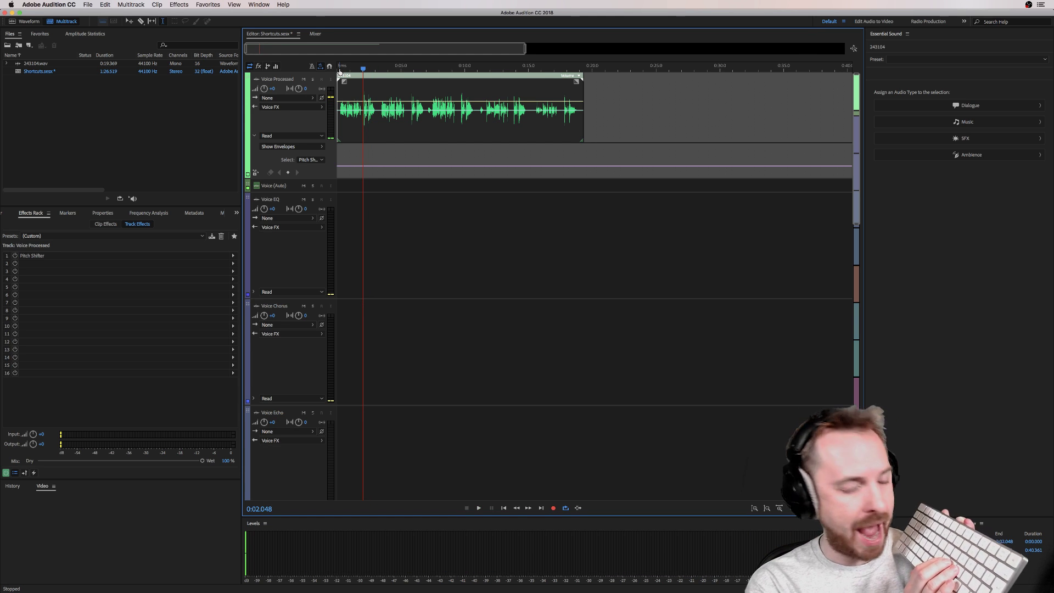
Fast-forward to 0:14.946, reverse to 0:03.745, then play forward and stop at 0:05.058
{"action": "key", "text": "l"}
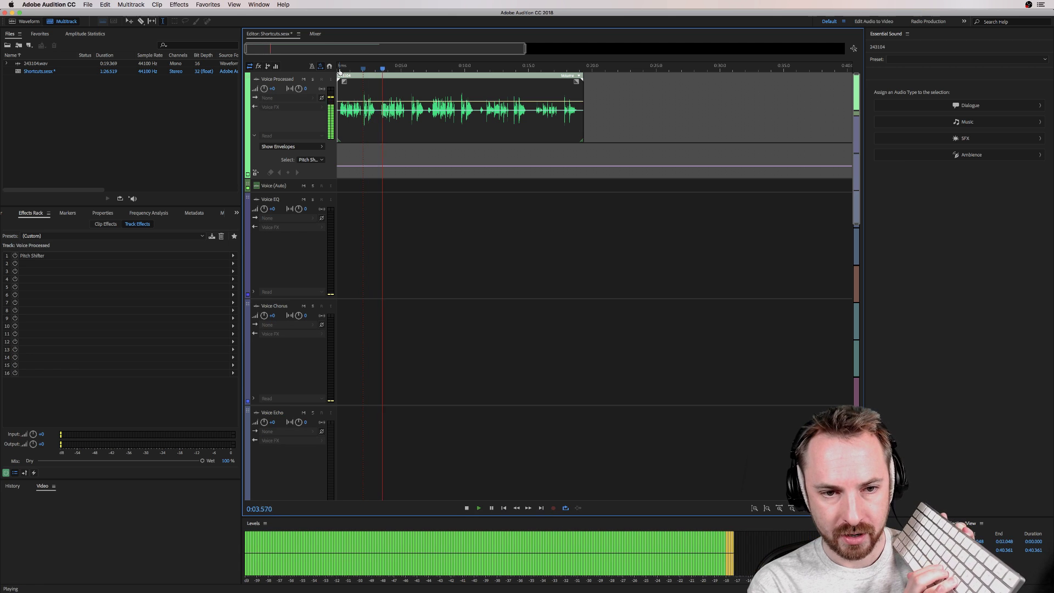
{"action": "key", "text": "l"}
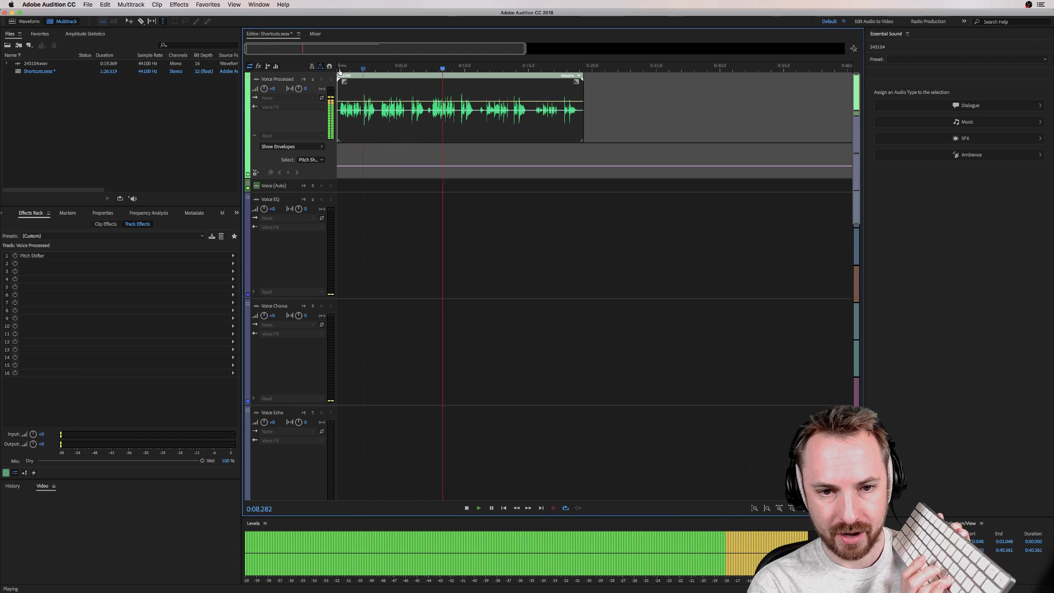
{"action": "key", "text": "k"}
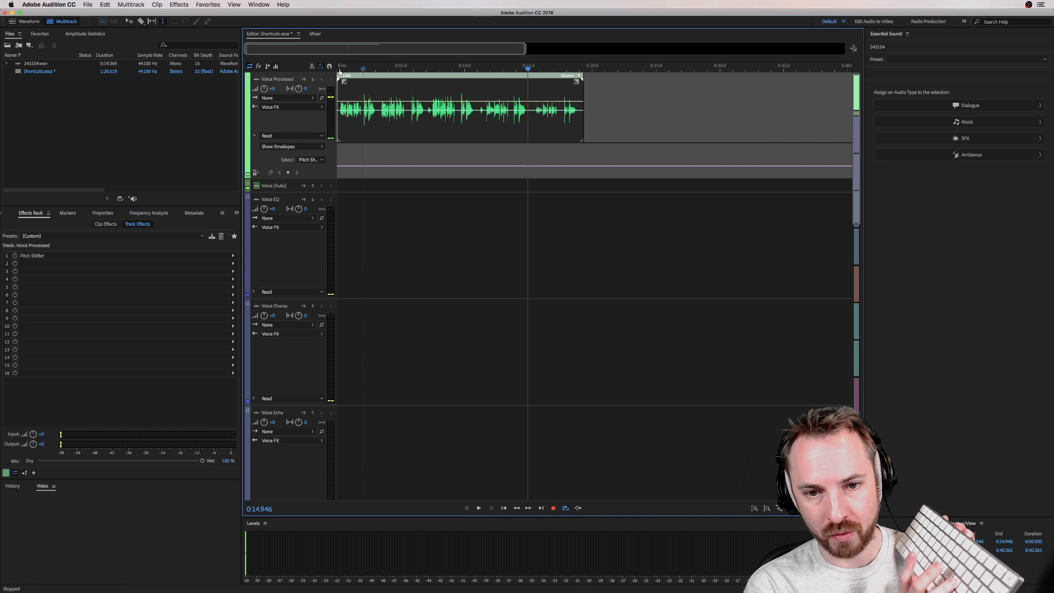
{"action": "key", "text": "j"}
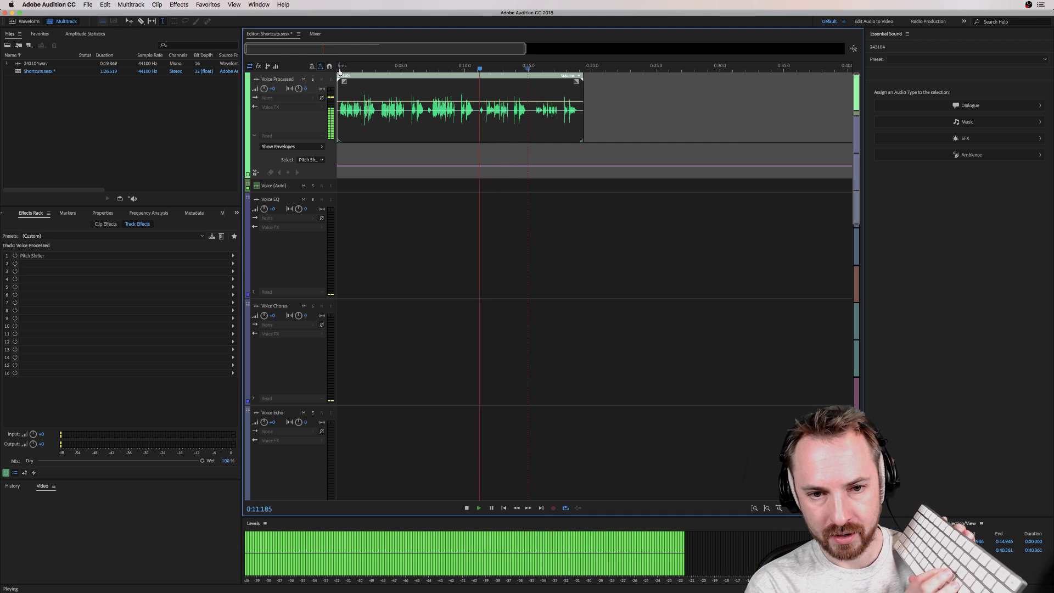
{"action": "key", "text": "k"}
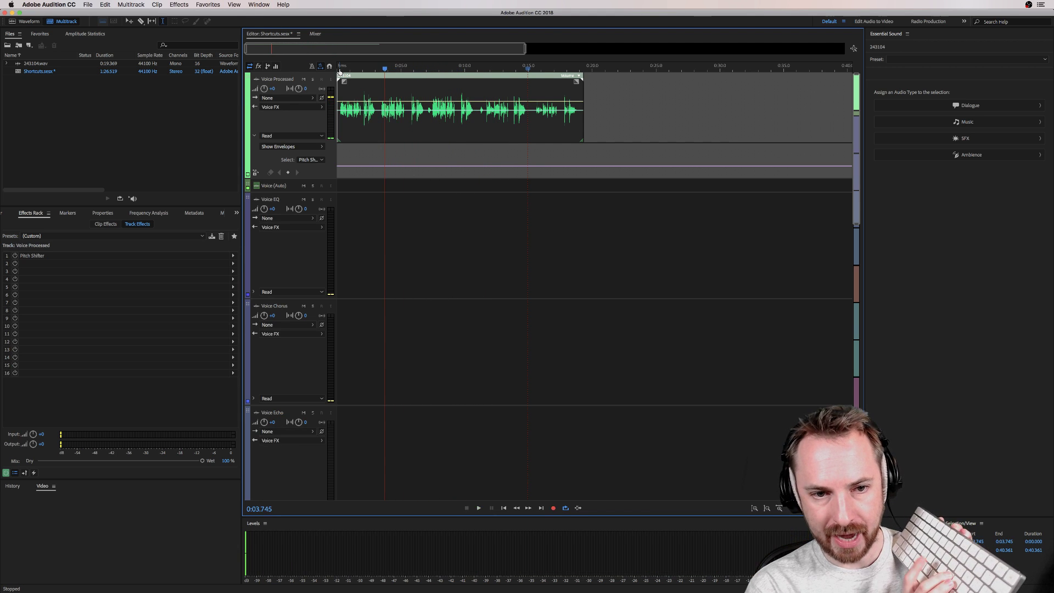
{"action": "key", "text": "l"}
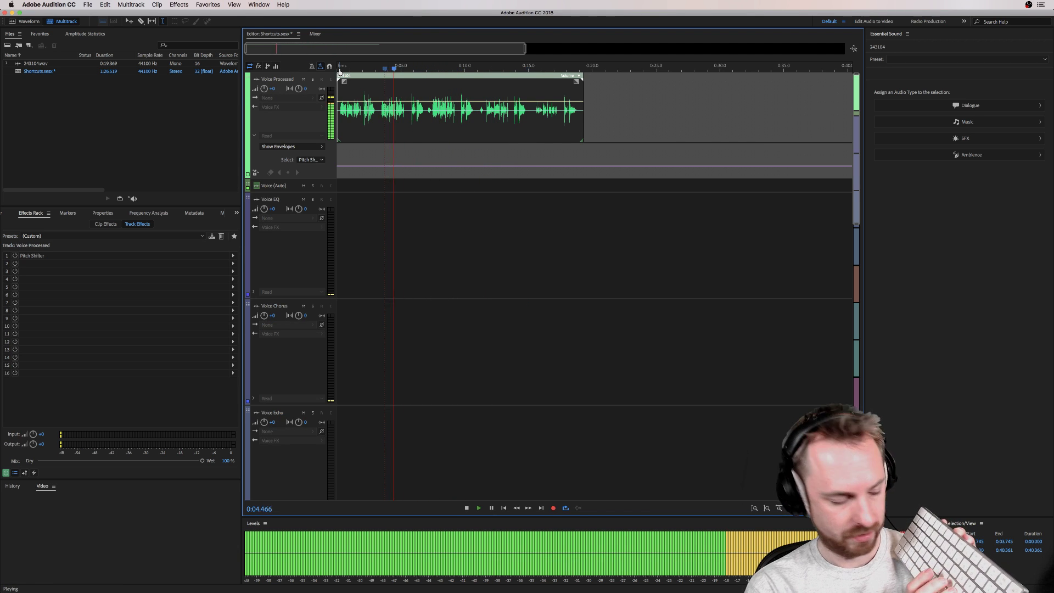
{"action": "key", "text": "k"}
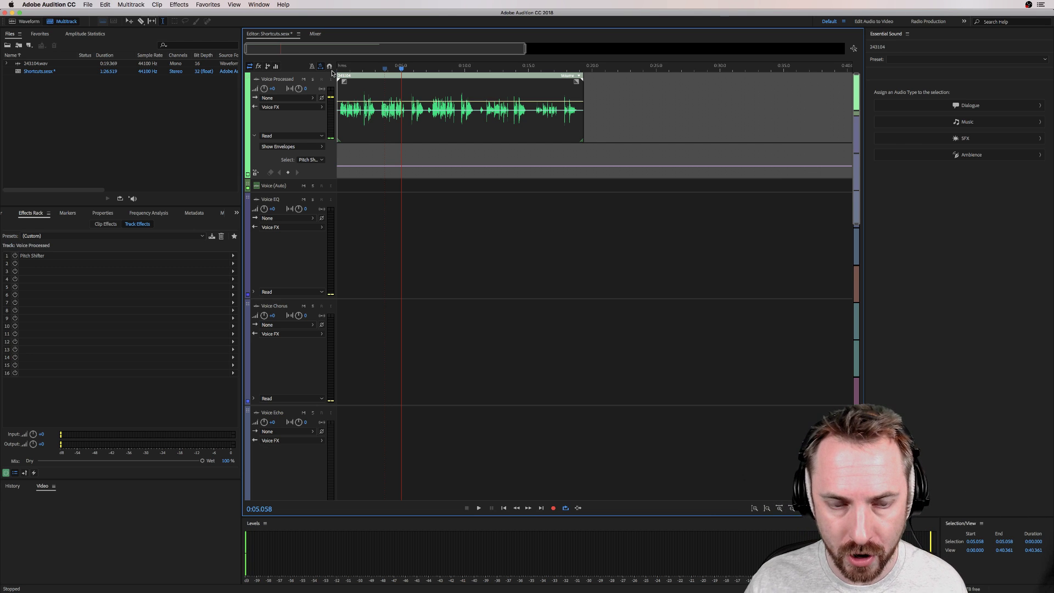
{"action": "left_click", "coordinate": [411, 70]}
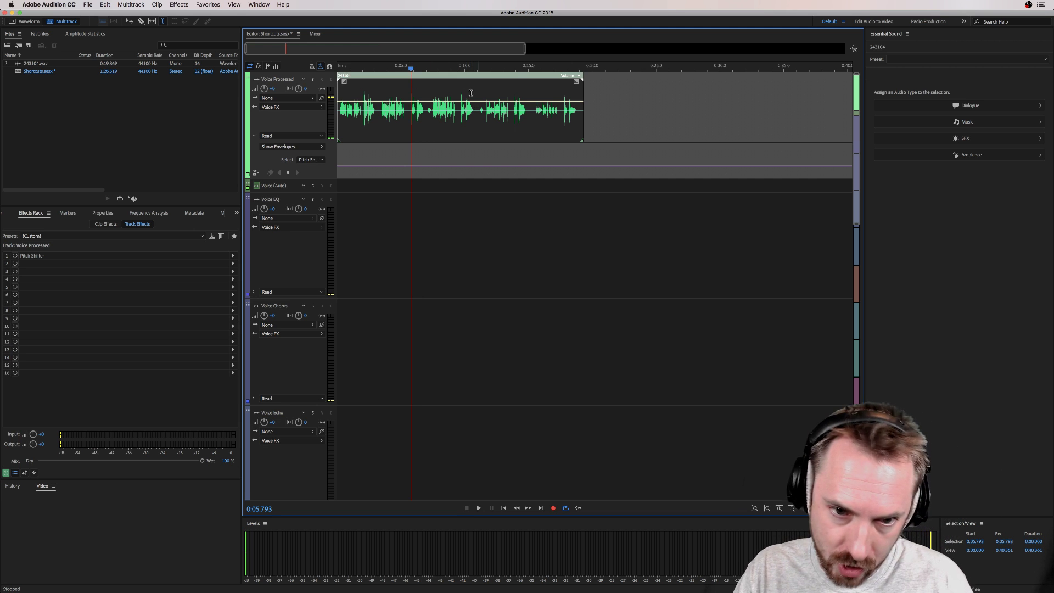
{"action": "key", "text": "space"}
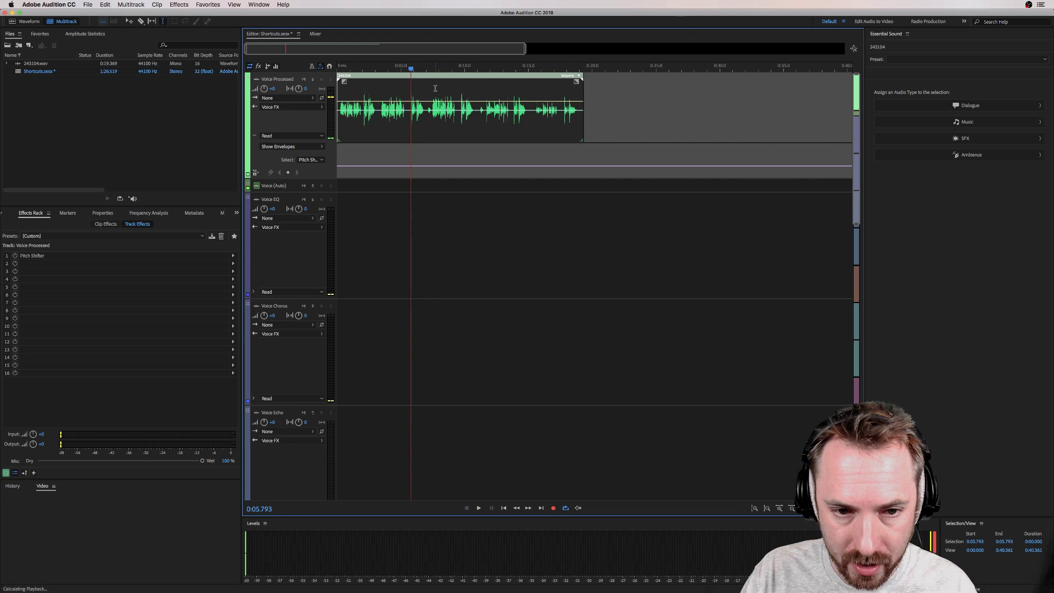
{"action": "key", "text": "space"}
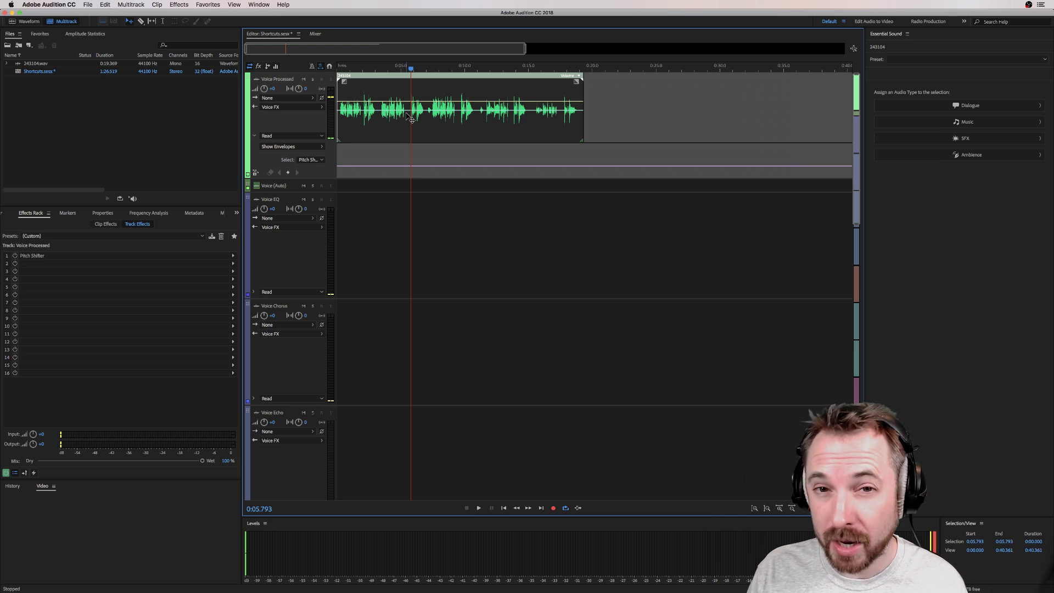
{"action": "left_click_drag", "start_coordinate": [411, 70], "coordinate": [486, 74]}
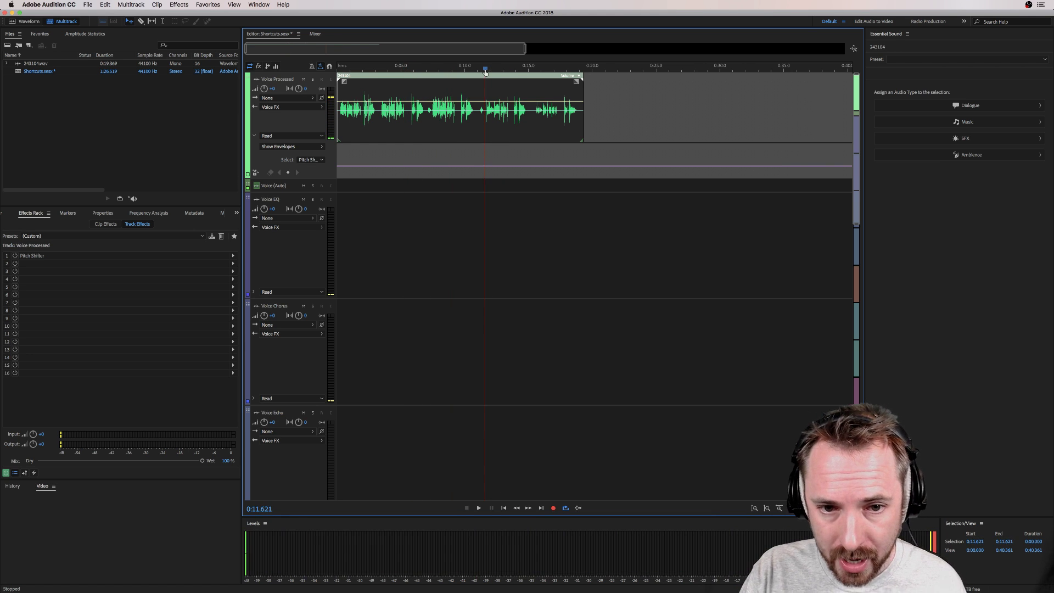
{"action": "key", "text": "space"}
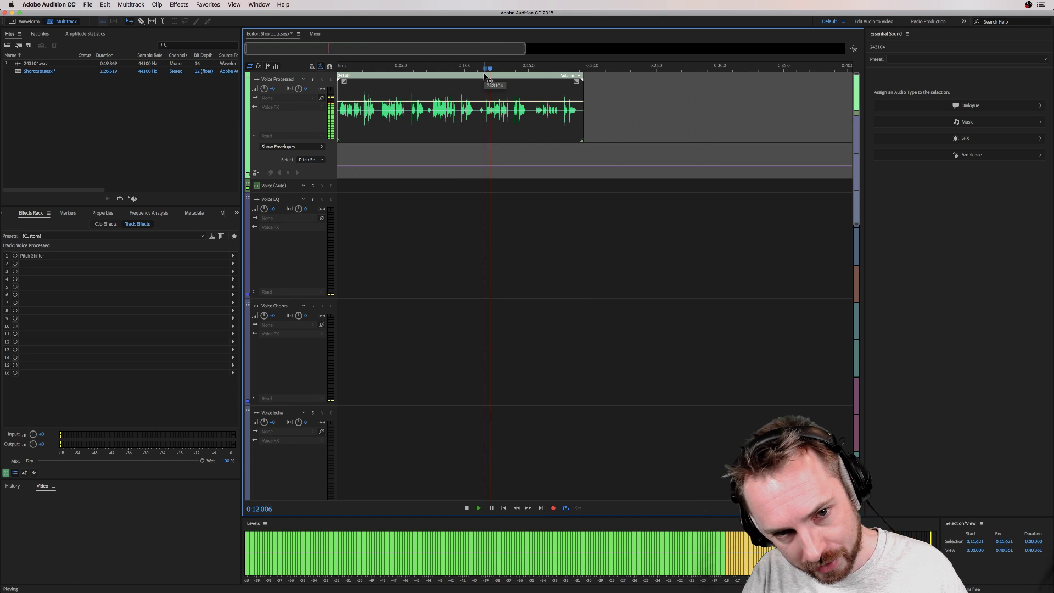
{"action": "key", "text": "space"}
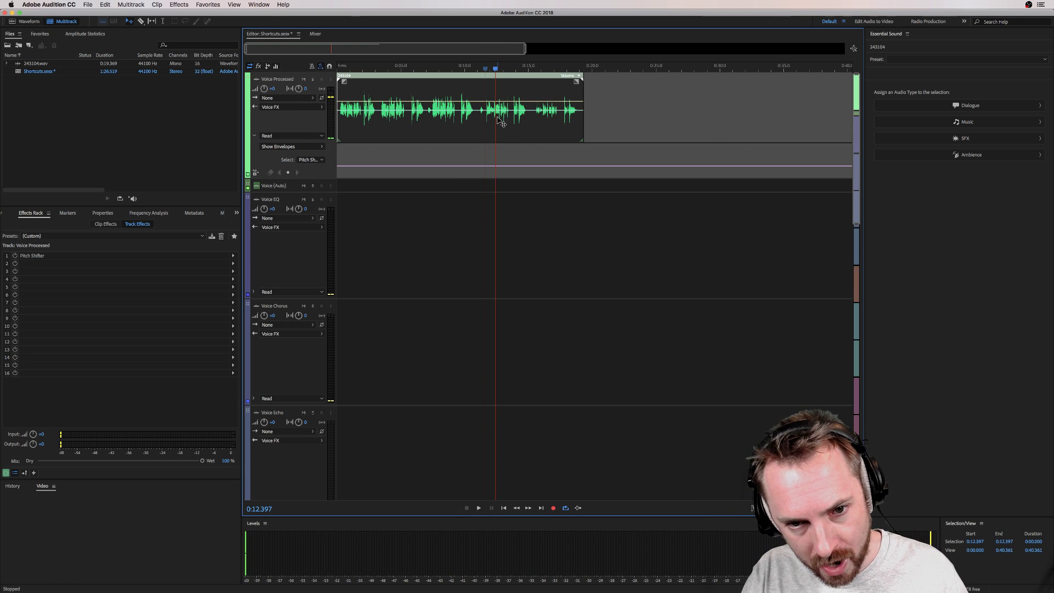
{"action": "key", "text": "space"}
{"action": "key", "text": "space"}
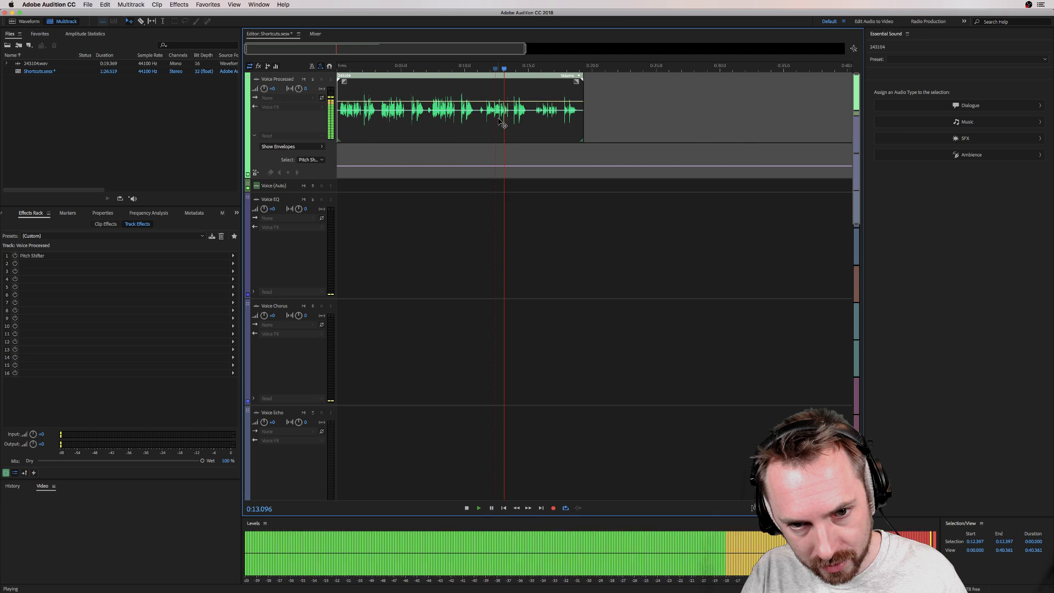
{"action": "key", "text": "space"}
{"action": "key", "text": "space"}
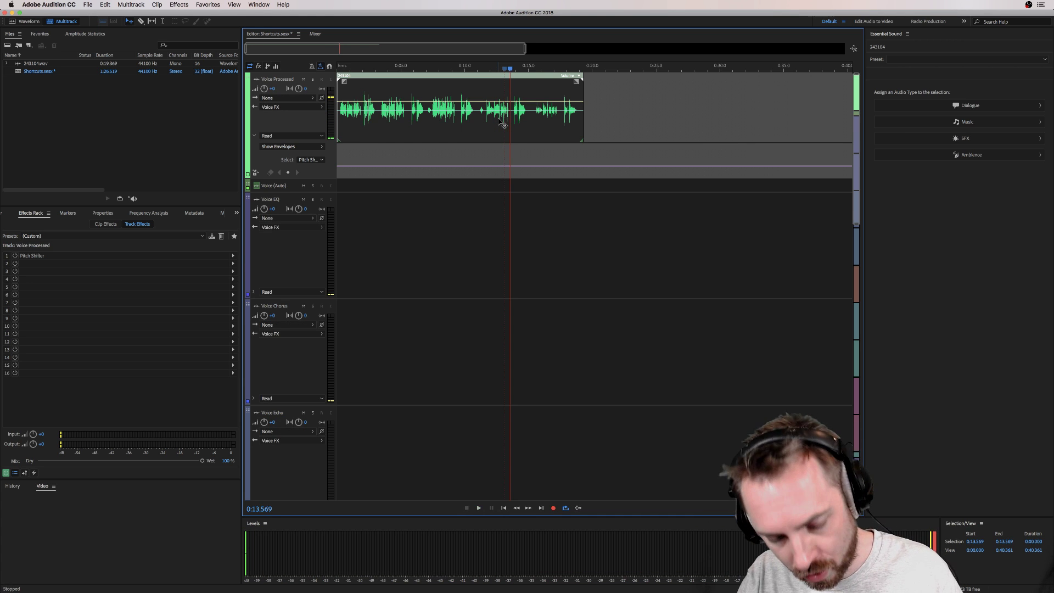
{"action": "key", "text": "space"}
{"action": "key", "text": "space"}
{"action": "key", "text": "space"}
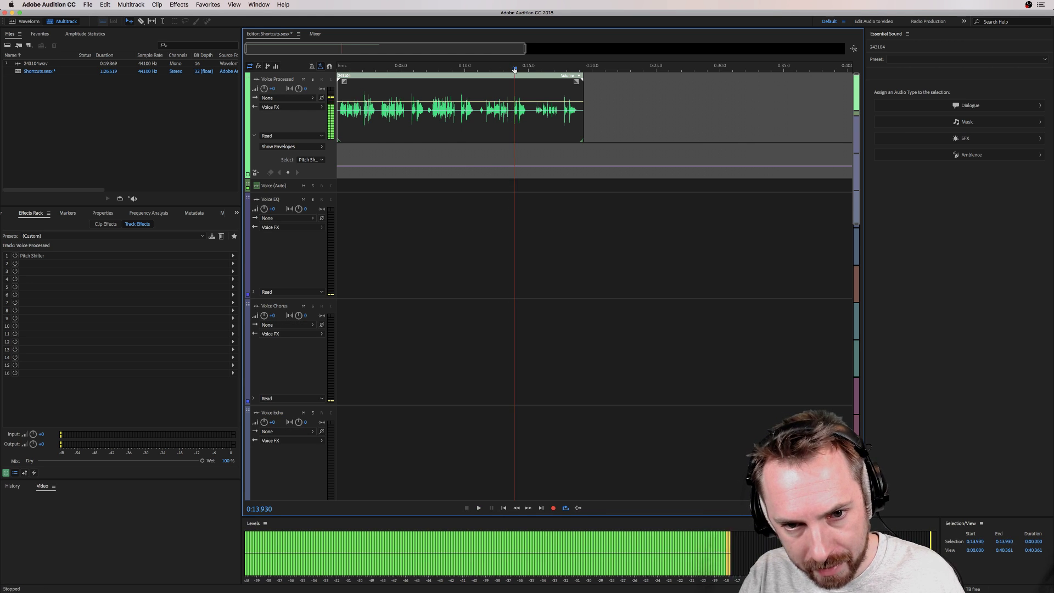
{"action": "left_click", "coordinate": [514, 69]}
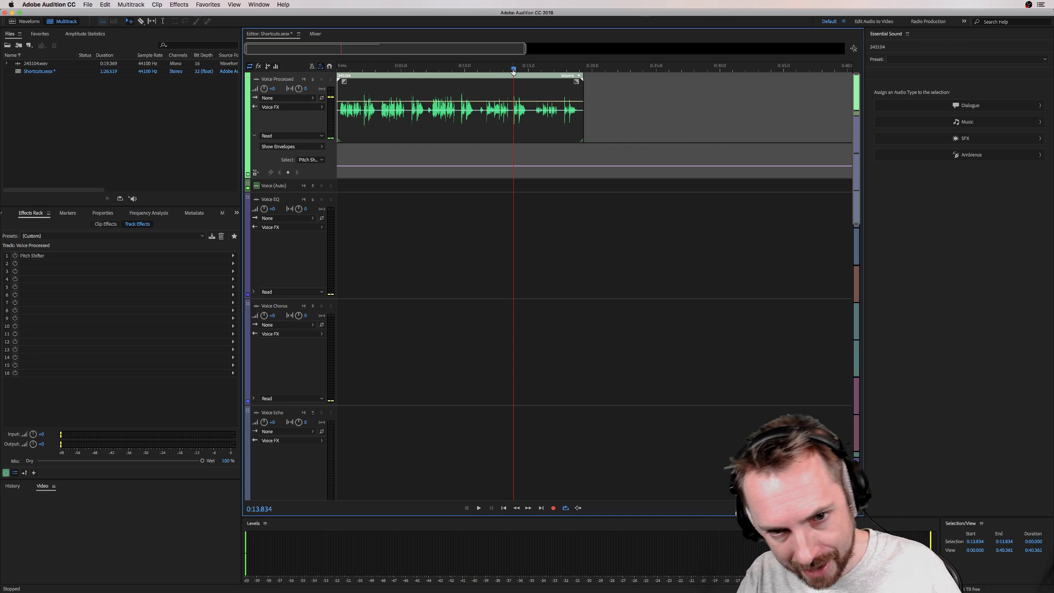
{"action": "key", "text": "space"}
{"action": "key", "text": "space"}
{"action": "key", "text": "space"}
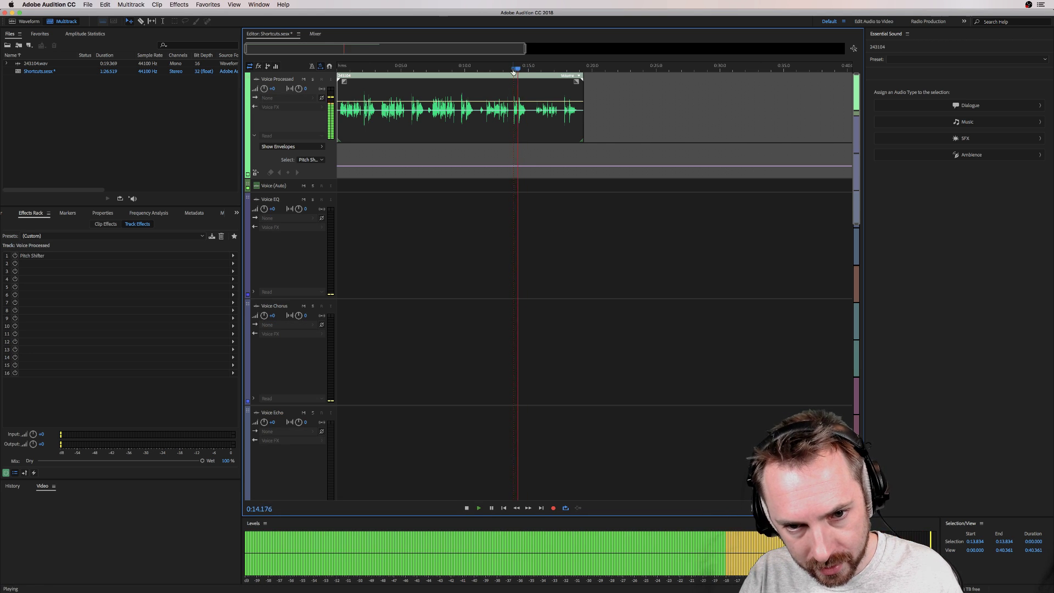
{"action": "key", "text": "space"}
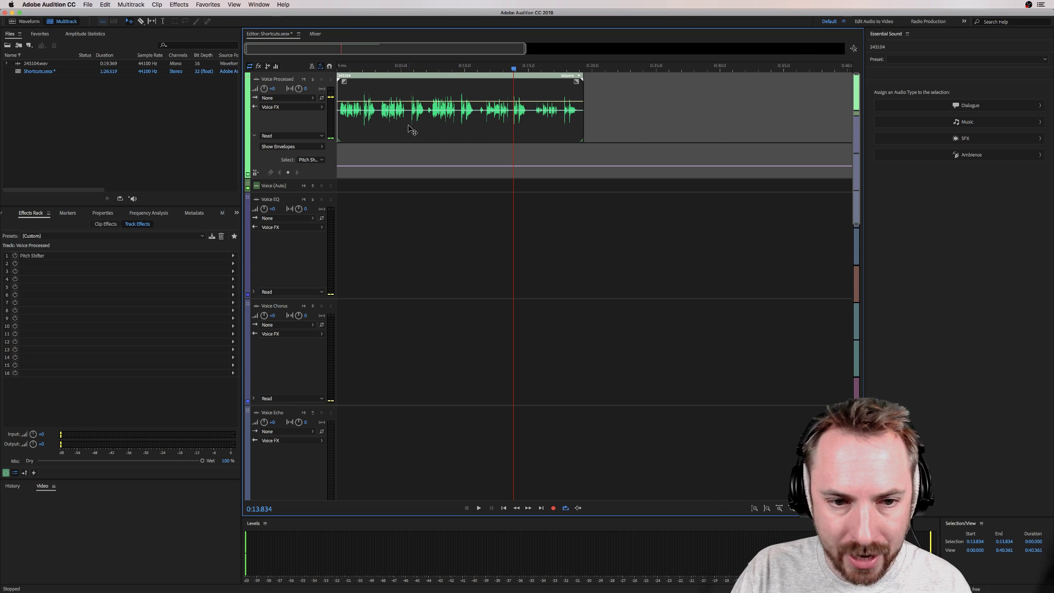
With the Time Selection tool, open the clip's 243104.wav in the Waveform editor
{"action": "left_click", "coordinate": [163, 21]}
{"action": "double_click", "coordinate": [384, 114]}
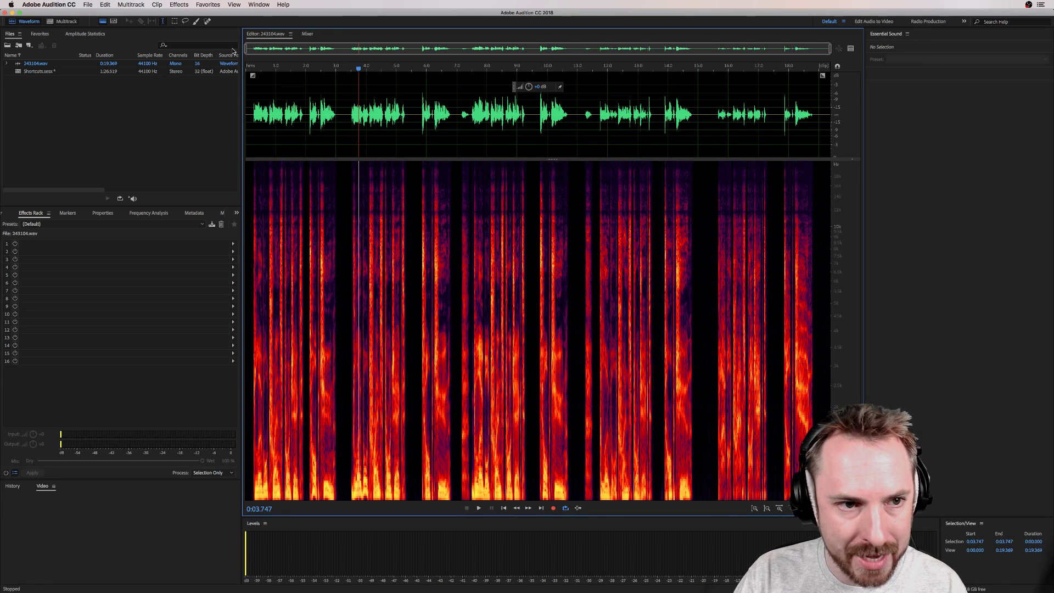
{"action": "left_click", "coordinate": [206, 7]}
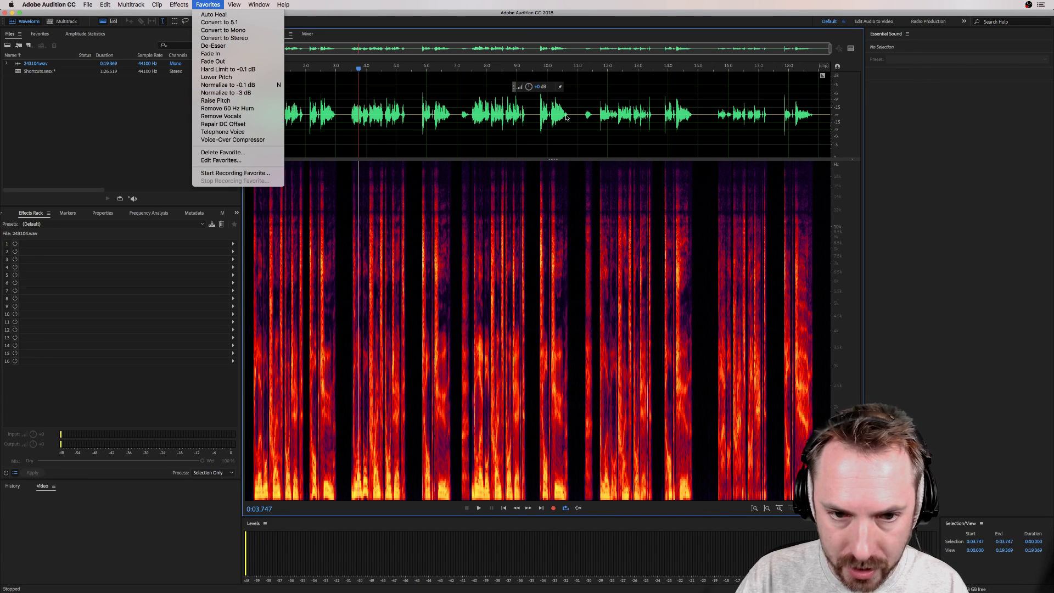
{"action": "left_click", "coordinate": [345, 115]}
Select the phrase from about 3.3 to 5.4 s and apply Normalize to -0.1 dB
{"action": "left_click_drag", "start_coordinate": [344, 115], "coordinate": [409, 116]}
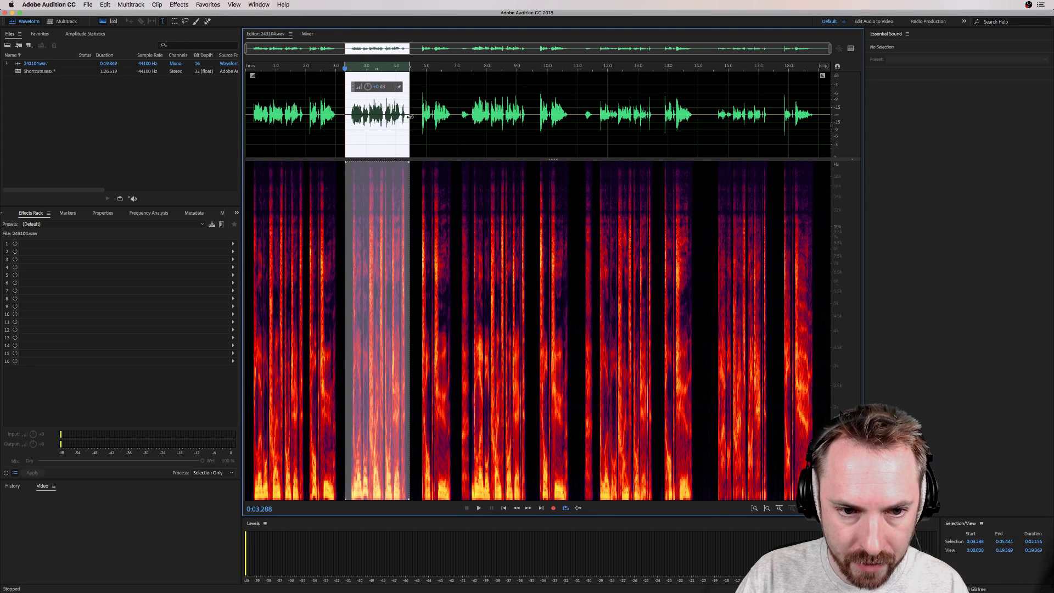
{"action": "left_click", "coordinate": [208, 5]}
{"action": "left_click", "coordinate": [225, 85]}
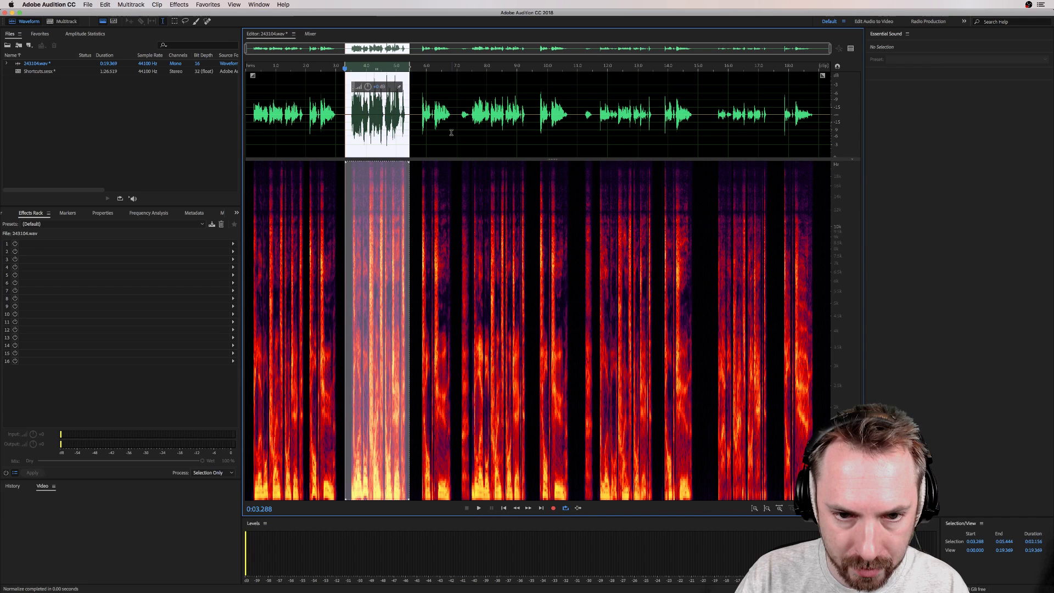
Select the next phrase starting around 7.1 s
{"action": "left_click_drag", "start_coordinate": [460, 127], "coordinate": [529, 125]}
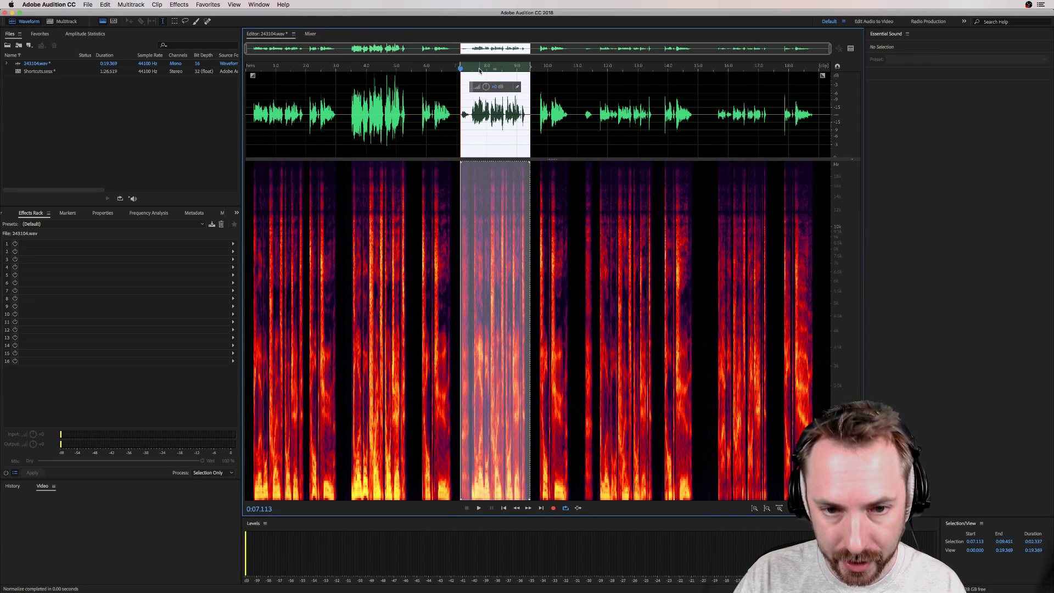
{"action": "left_click", "coordinate": [219, 5]}
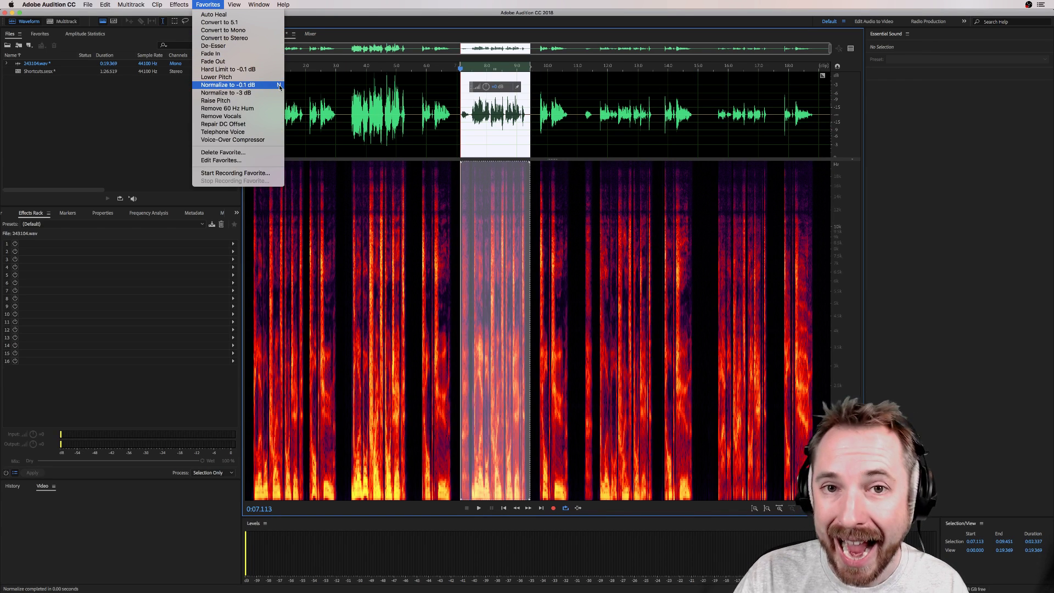
{"action": "left_click", "coordinate": [269, 86]}
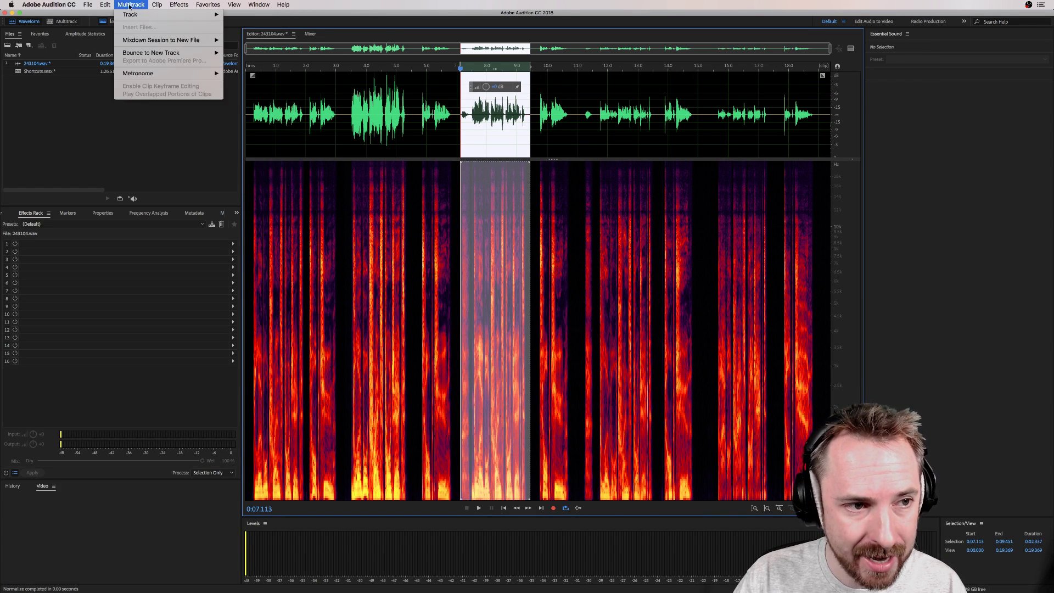
{"action": "left_click", "coordinate": [105, 5]}
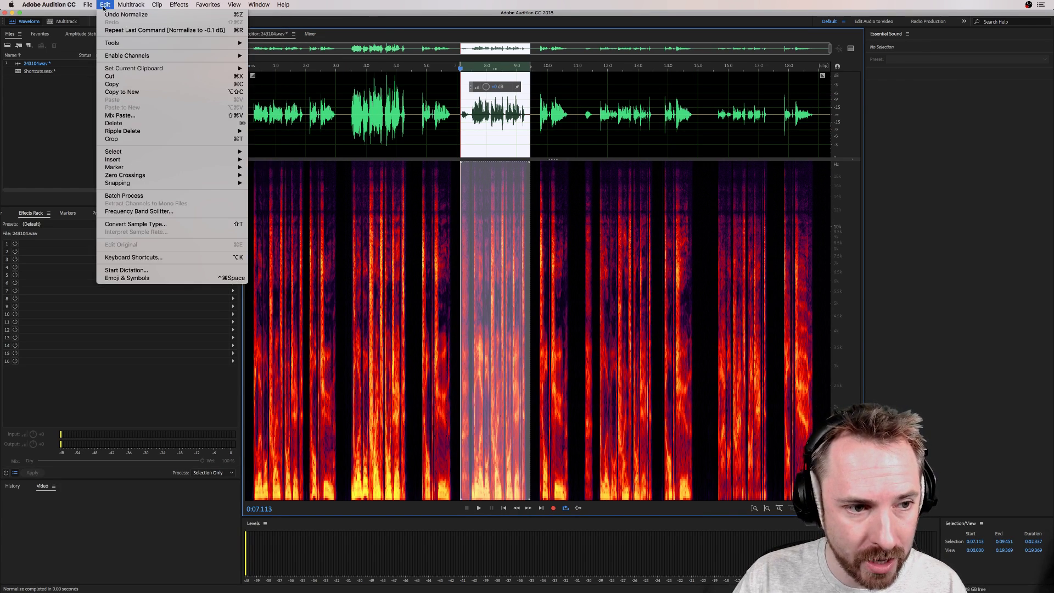
In Keyboard Shortcuts, reassign the Favorites' Normalize to -0.1 dB command to the X key
{"action": "left_click", "coordinate": [174, 258]}
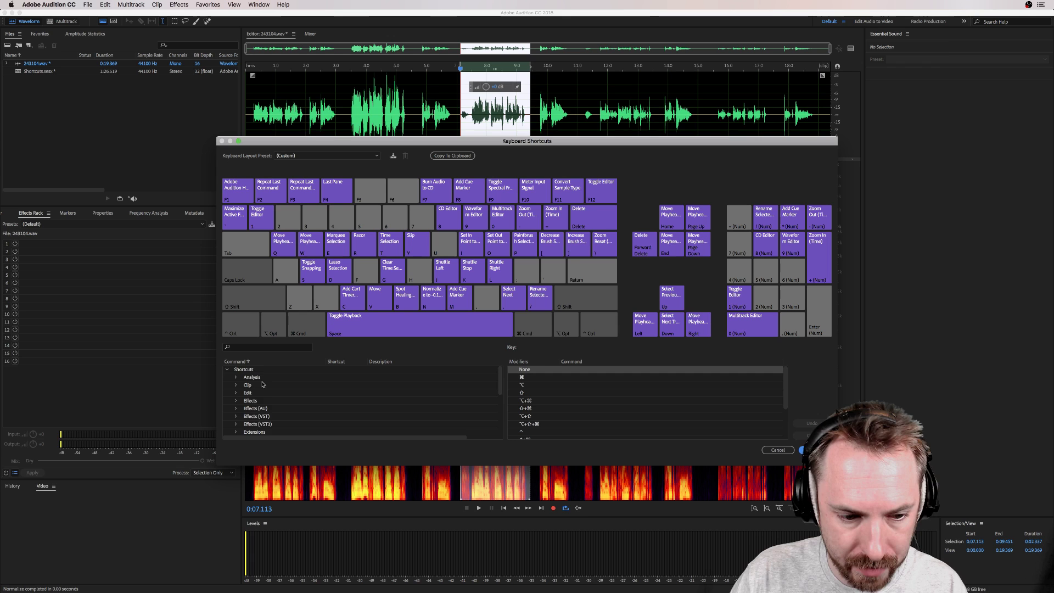
{"action": "scroll", "coordinate": [261, 384], "scroll_direction": "down", "scroll_amount": 5}
{"action": "scroll", "coordinate": [262, 384], "scroll_direction": "up", "scroll_amount": 5}
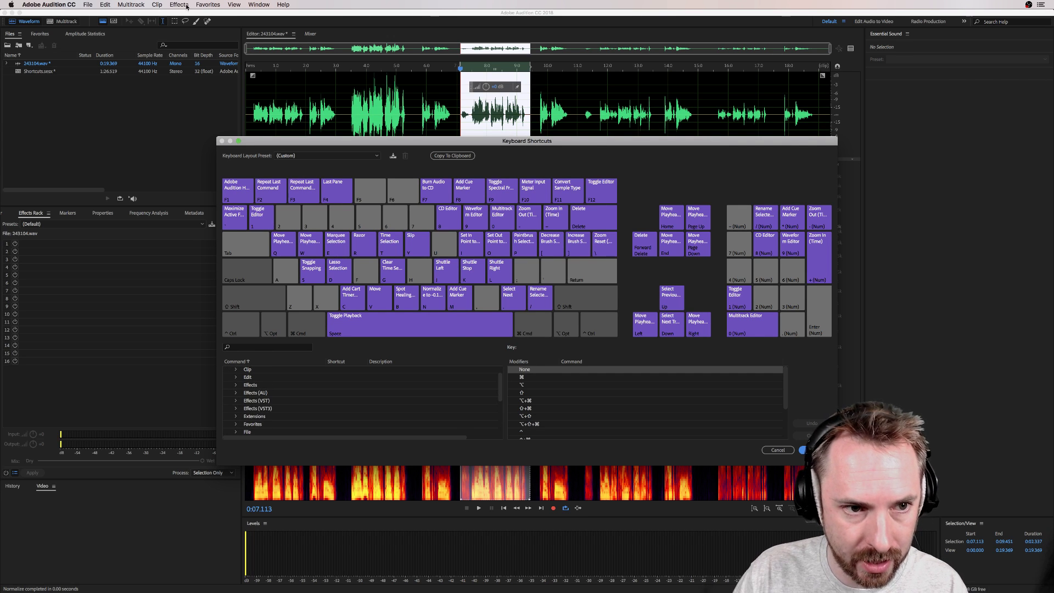
{"action": "scroll", "coordinate": [265, 401], "scroll_direction": "down", "scroll_amount": 1}
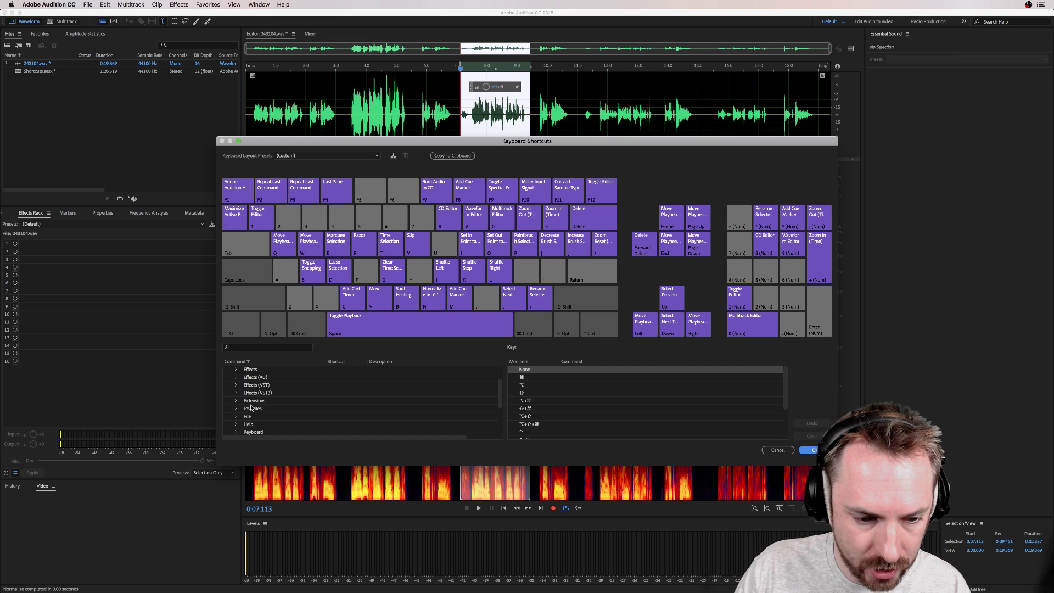
{"action": "left_click", "coordinate": [237, 410]}
{"action": "scroll", "coordinate": [272, 409], "scroll_direction": "down", "scroll_amount": 3}
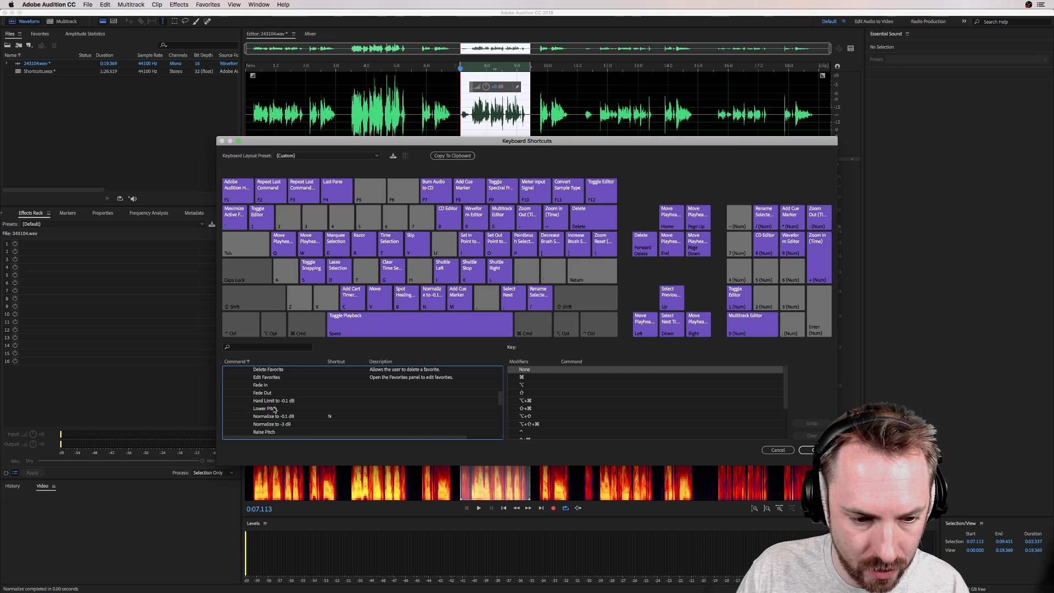
{"action": "left_click", "coordinate": [285, 417]}
{"action": "left_click", "coordinate": [329, 417]}
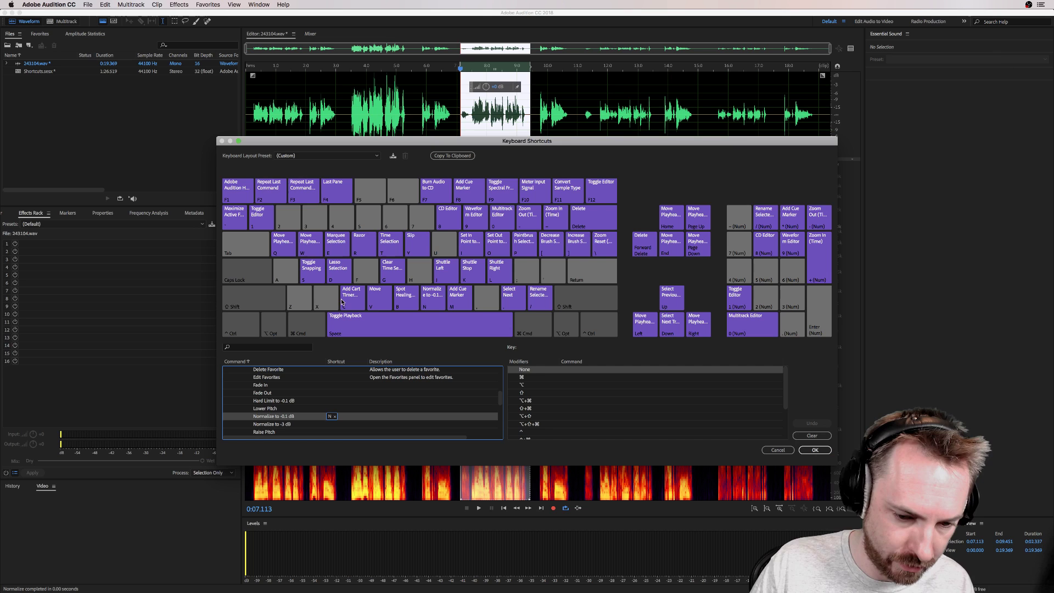
{"action": "key", "text": "x"}
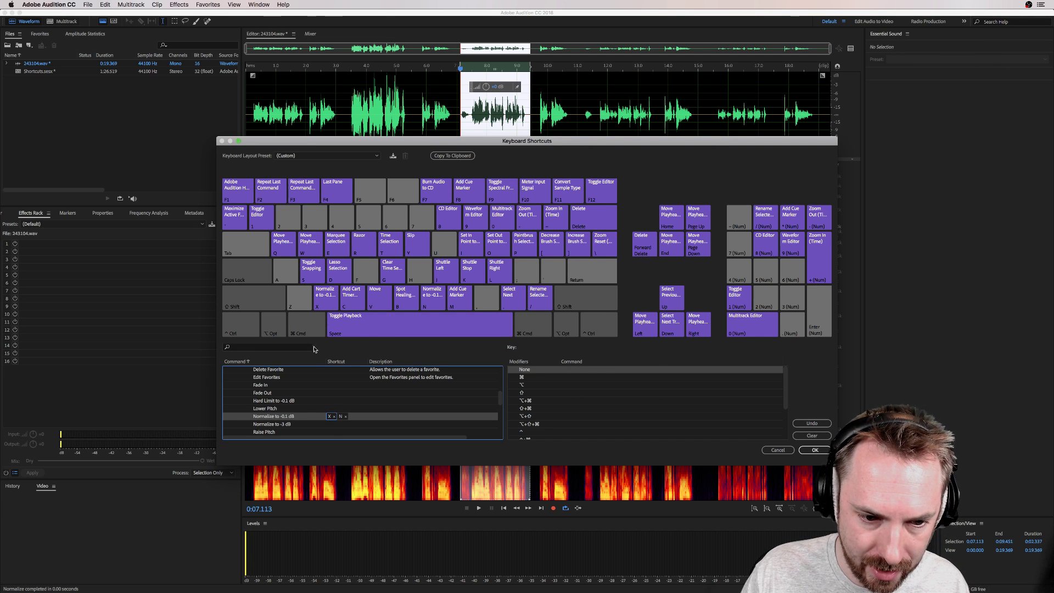
{"action": "left_click", "coordinate": [346, 417]}
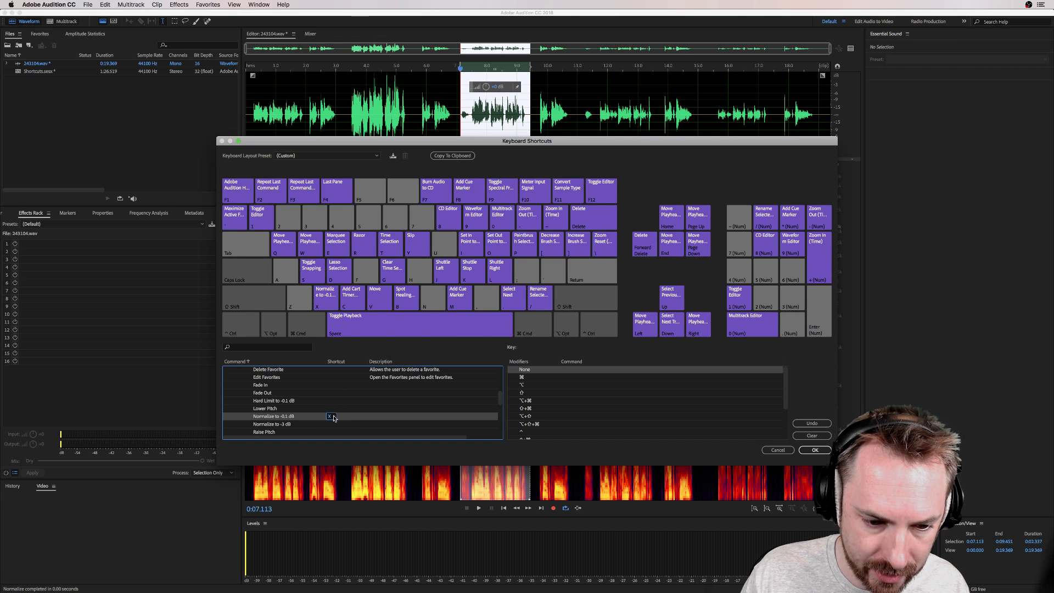
{"action": "left_click", "coordinate": [333, 417]}
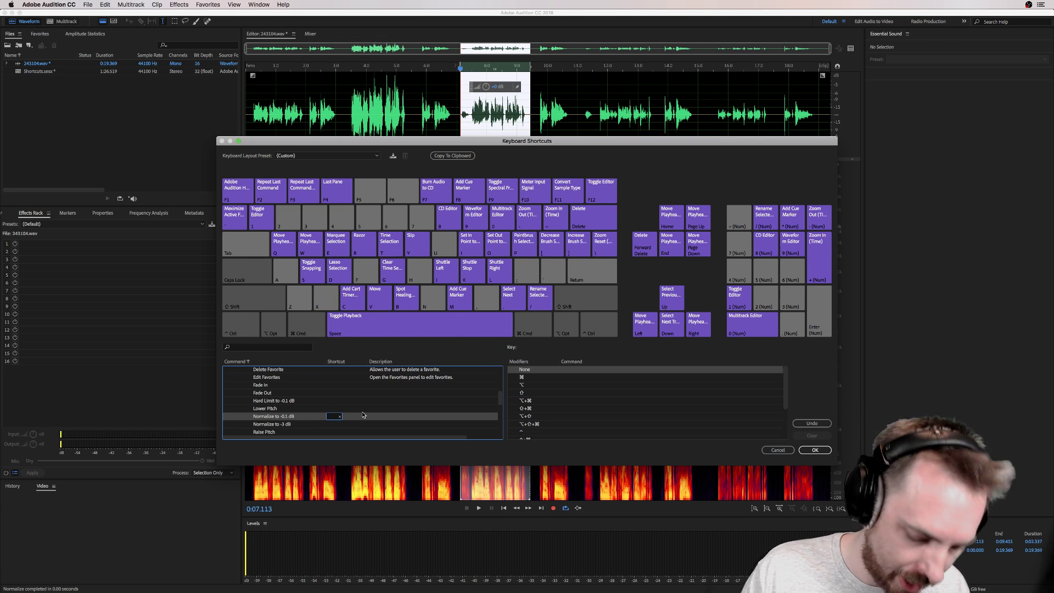
{"action": "key", "text": "Return"}
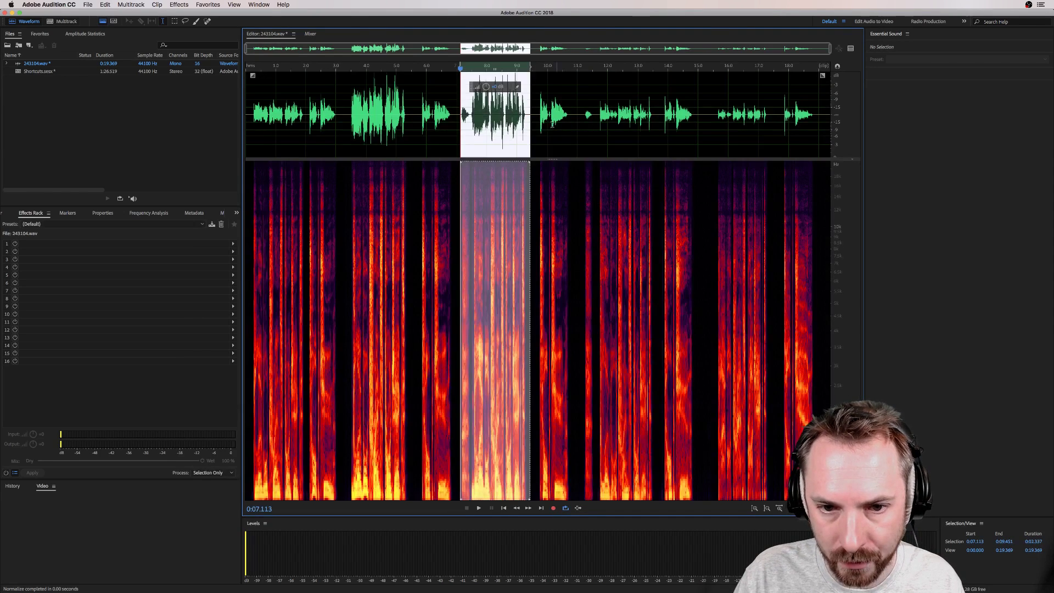
Select the phrase from about 9.6 to 11.0 s and normalize it with X
{"action": "left_click", "coordinate": [535, 125]}
{"action": "left_click_drag", "start_coordinate": [535, 123], "coordinate": [576, 124]}
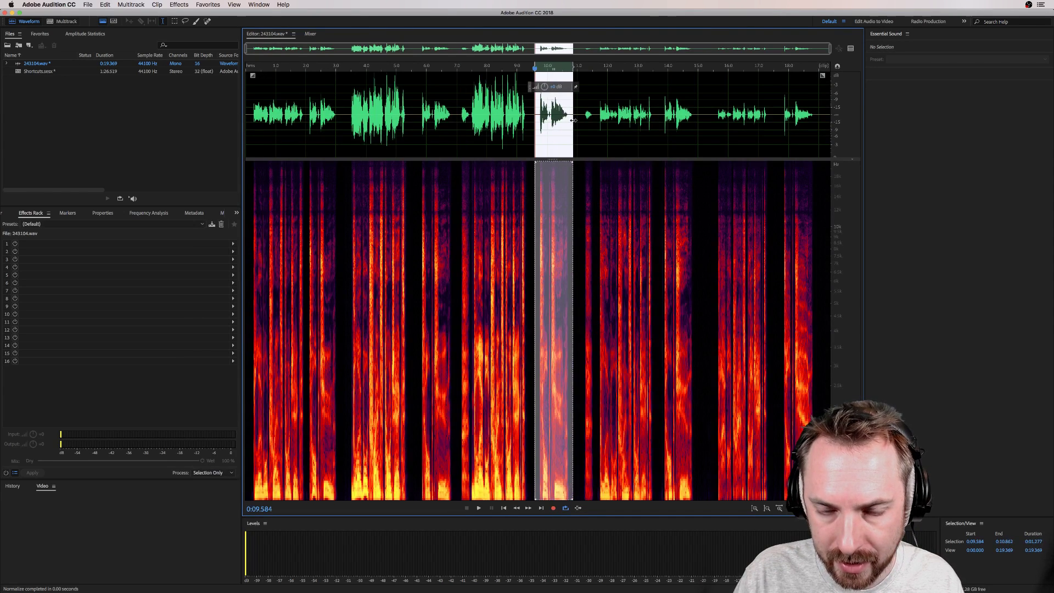
{"action": "key", "text": "x"}
{"action": "left_click", "coordinate": [583, 142]}
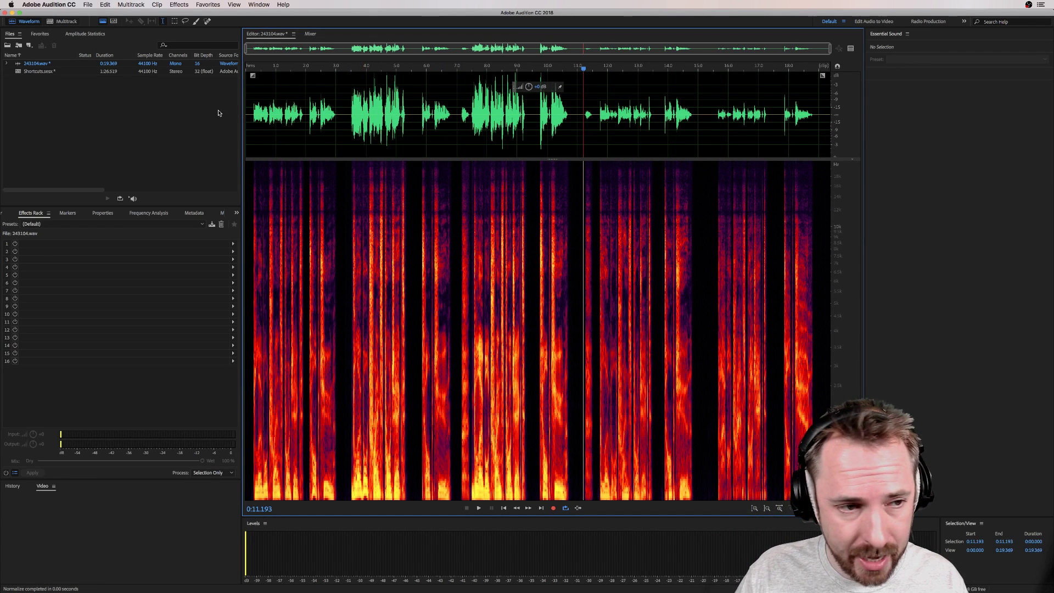
In the multitrack session, razor-split Voice Processed at about 3.3 s, the next pauses, 0:10.9 and 0:13.6
{"action": "left_click", "coordinate": [62, 21]}
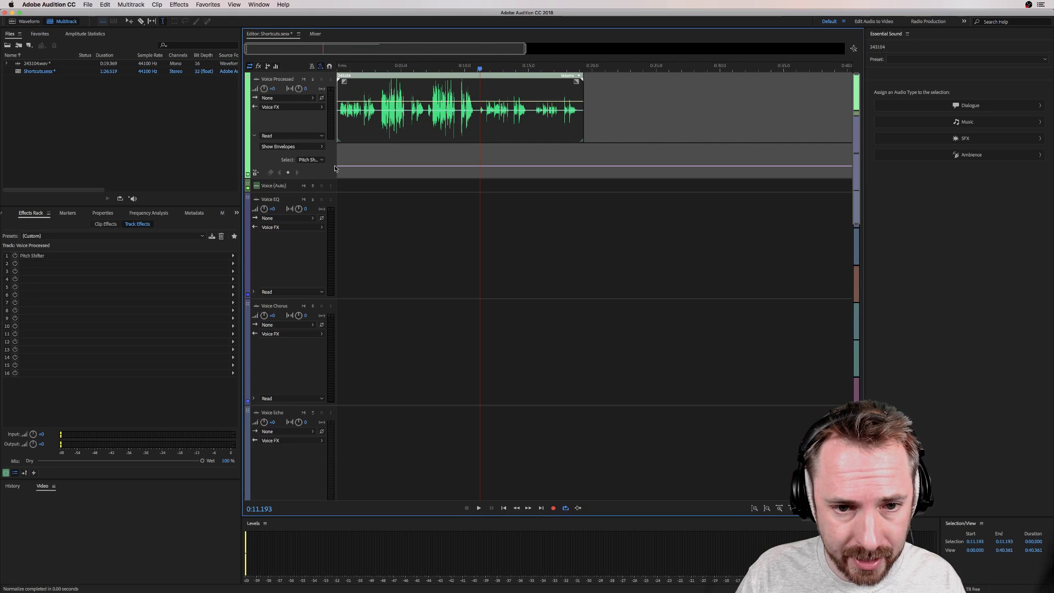
{"action": "left_click", "coordinate": [379, 117]}
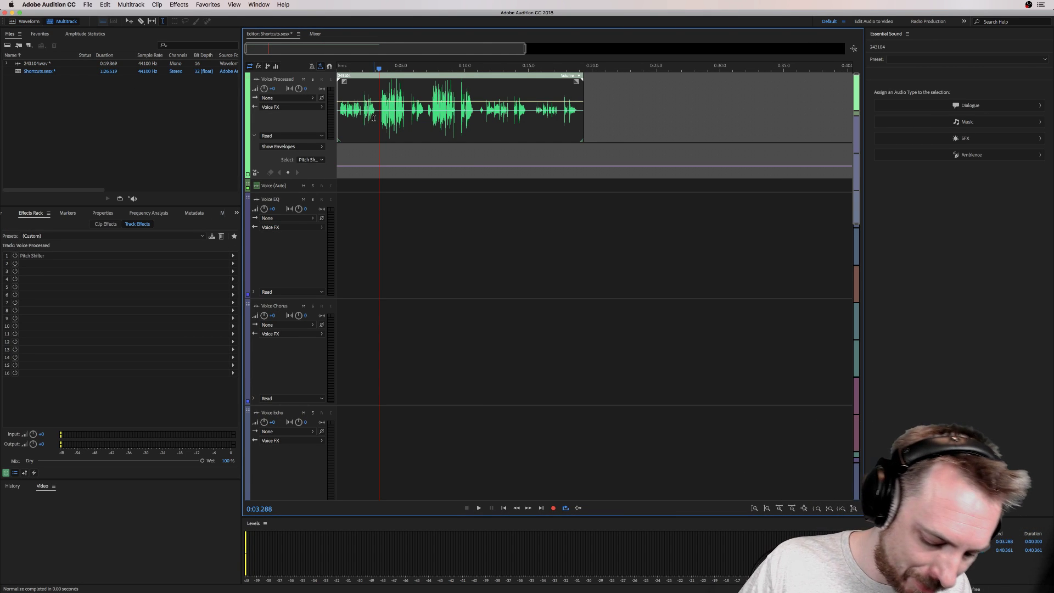
{"action": "key", "text": "super+k"}
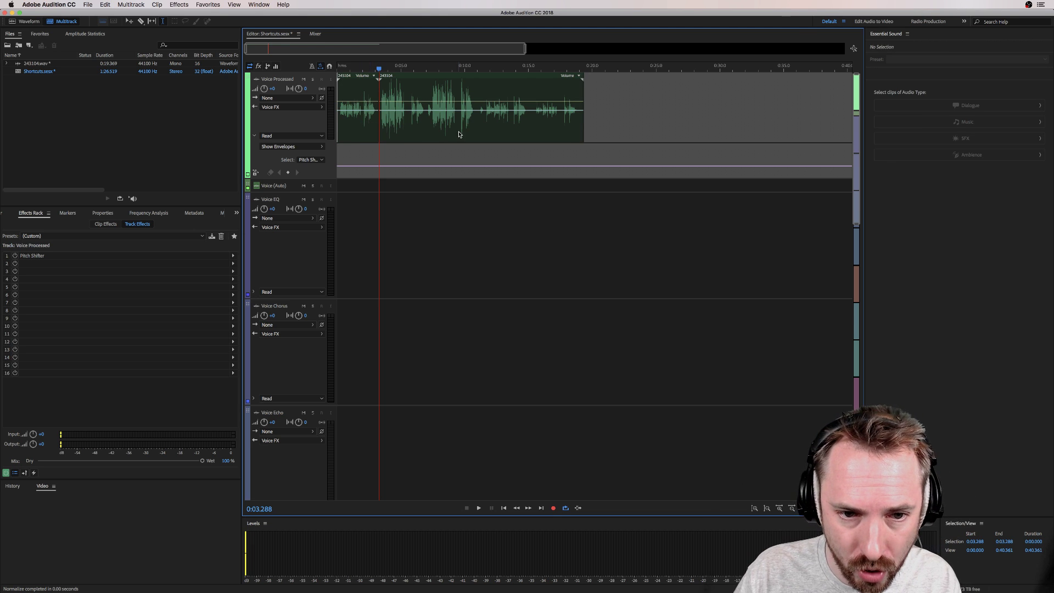
{"action": "left_click", "coordinate": [409, 117]}
{"action": "key", "text": "super+k"}
{"action": "left_click", "coordinate": [427, 117]}
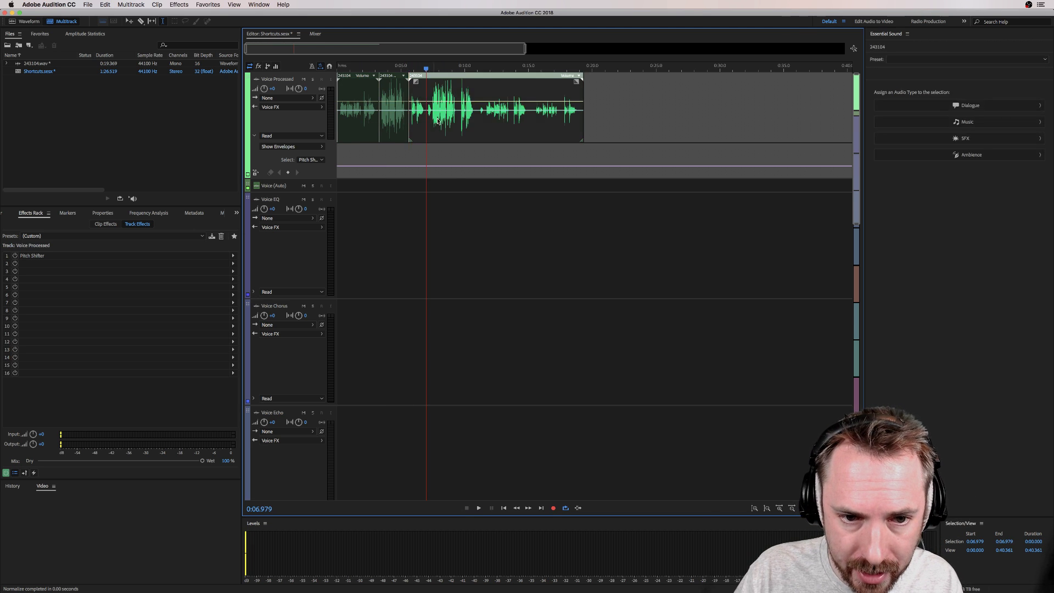
{"action": "key", "text": "super+k"}
{"action": "left_click", "coordinate": [455, 117]}
{"action": "key", "text": "super+k"}
{"action": "left_click", "coordinate": [477, 116]}
{"action": "key", "text": "super+k"}
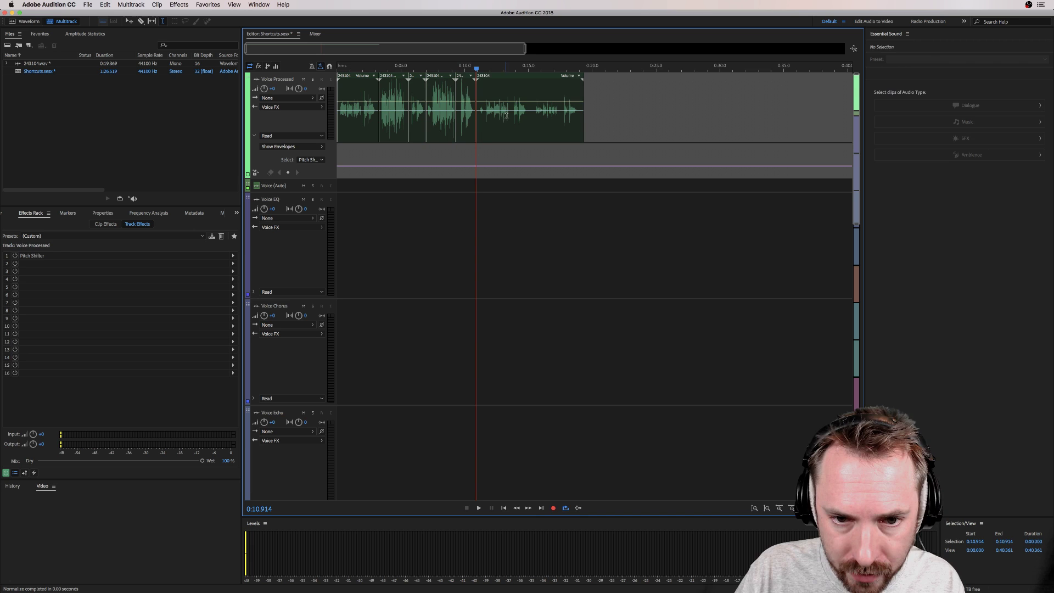
{"action": "left_click", "coordinate": [510, 114]}
{"action": "key", "text": "super+k"}
Move the 0:10.9–13.6 piece onto Voice EQ and two other pieces onto Voice Chorus
{"action": "left_click_drag", "start_coordinate": [494, 113], "coordinate": [536, 247]}
{"action": "left_click_drag", "start_coordinate": [468, 129], "coordinate": [430, 351]}
{"action": "left_click_drag", "start_coordinate": [433, 124], "coordinate": [529, 324]}
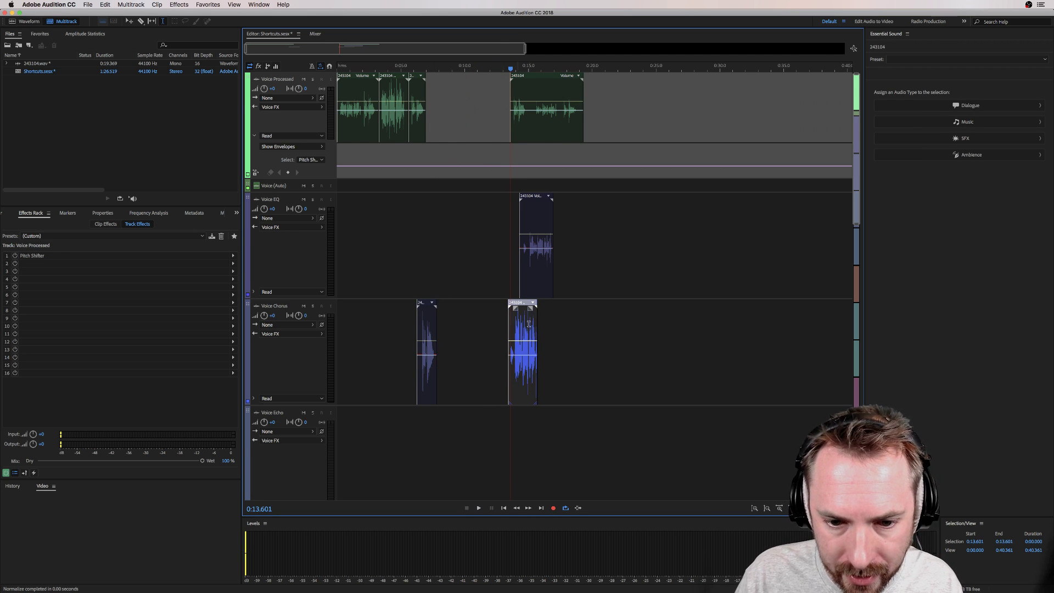
Split at 0:15.194, split out the 0:02.119–0:03.029 phrase and move it onto Voice EQ
{"action": "left_click", "coordinate": [532, 127]}
{"action": "key", "text": "super+k"}
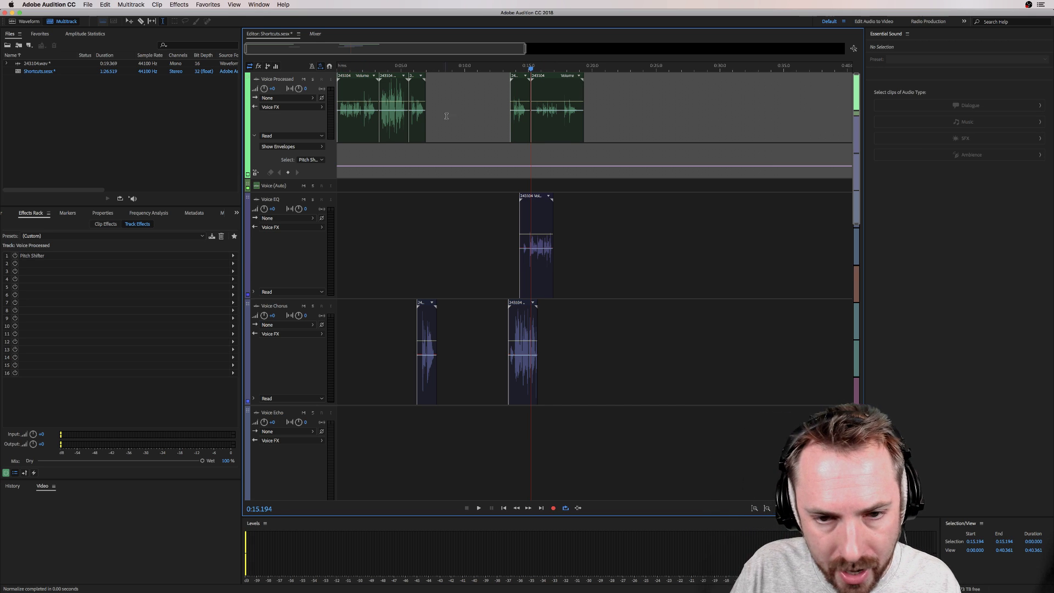
{"action": "left_click", "coordinate": [363, 117]}
{"action": "scroll", "coordinate": [368, 121], "scroll_direction": "up", "scroll_amount": 5}
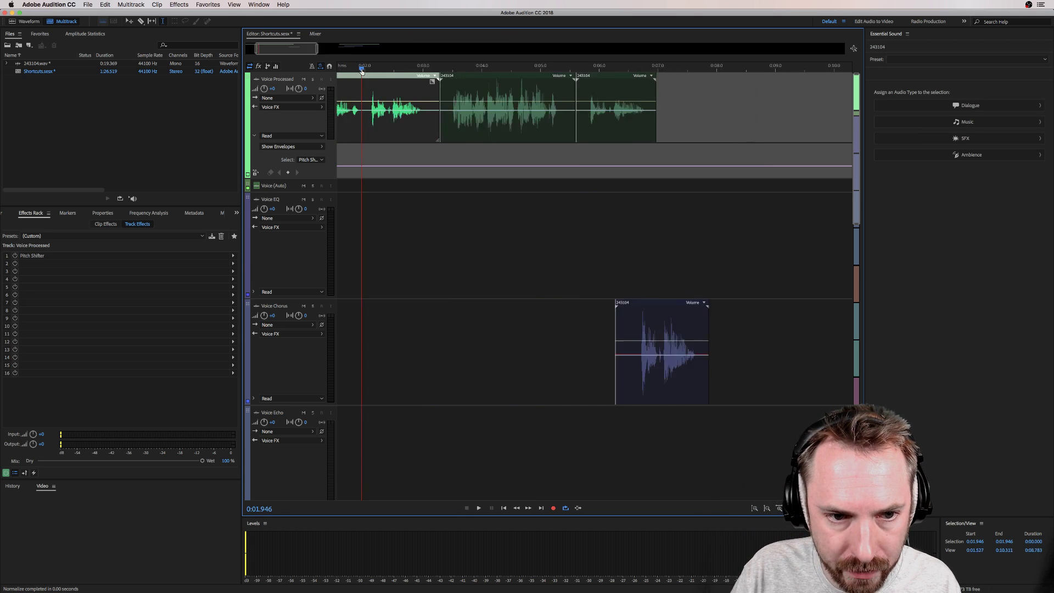
{"action": "left_click", "coordinate": [390, 117]}
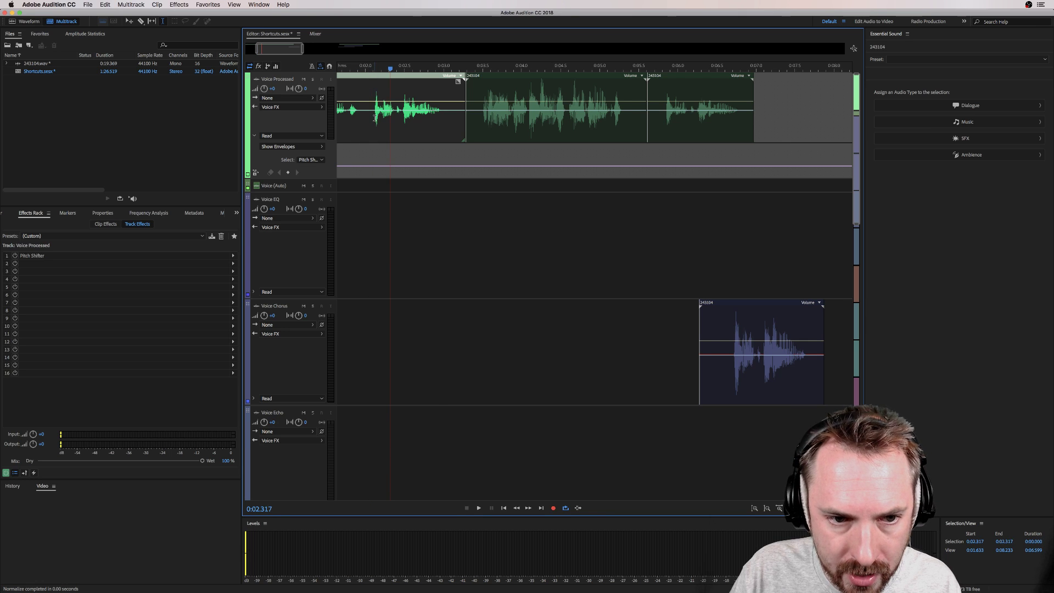
{"action": "left_click_drag", "start_coordinate": [376, 117], "coordinate": [446, 116]}
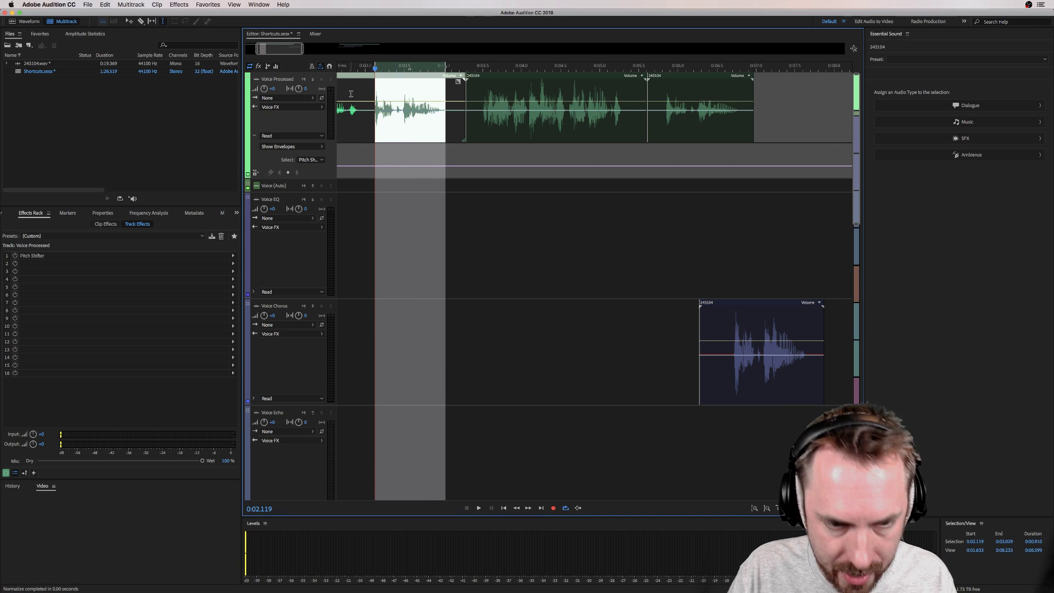
{"action": "key", "text": "super+k"}
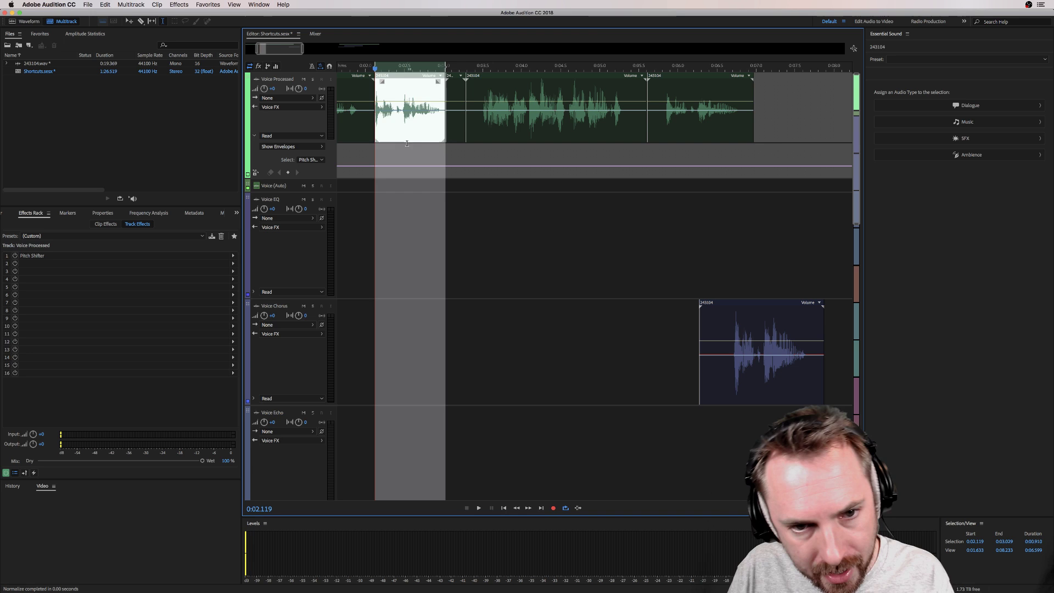
{"action": "left_click", "coordinate": [435, 116]}
{"action": "left_click_drag", "start_coordinate": [396, 123], "coordinate": [427, 247]}
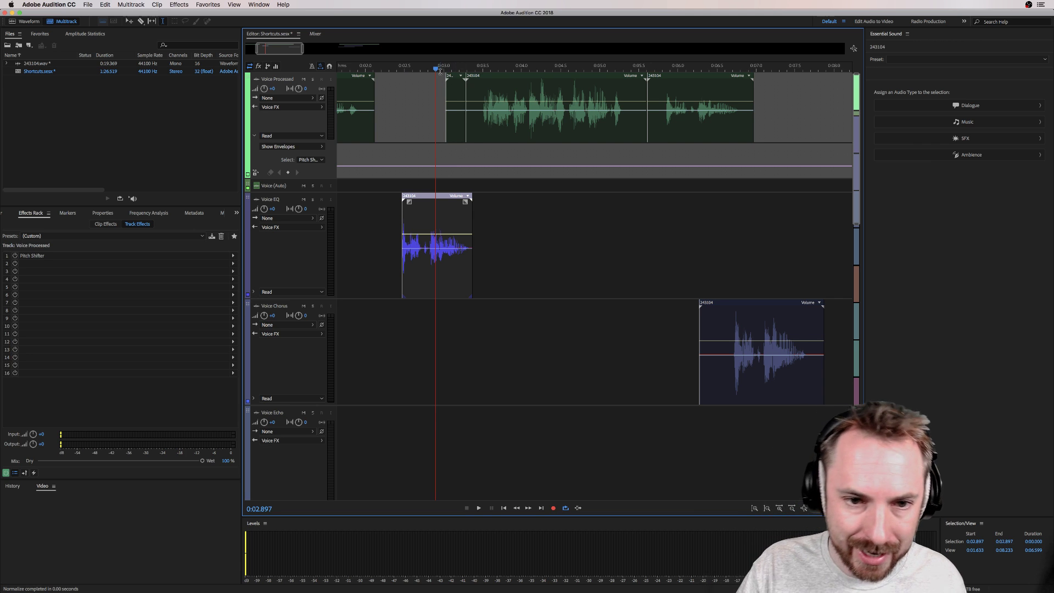
{"action": "scroll", "coordinate": [439, 70], "scroll_direction": "down", "scroll_amount": 5}
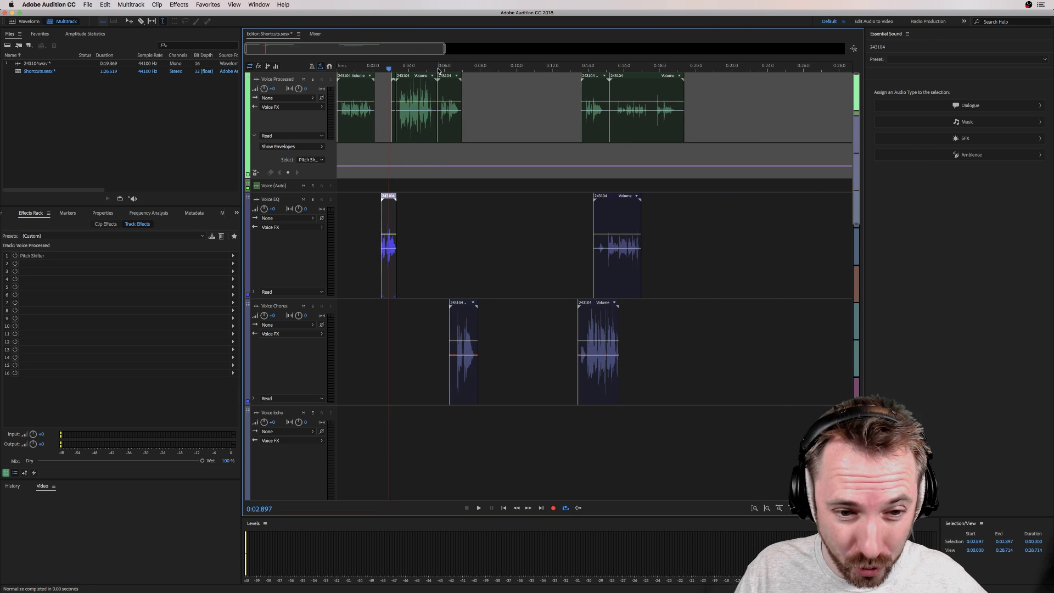
Add new audio tracks below Voice EQ, up to Track 17
{"action": "scroll", "coordinate": [440, 71], "scroll_direction": "down", "scroll_amount": 4}
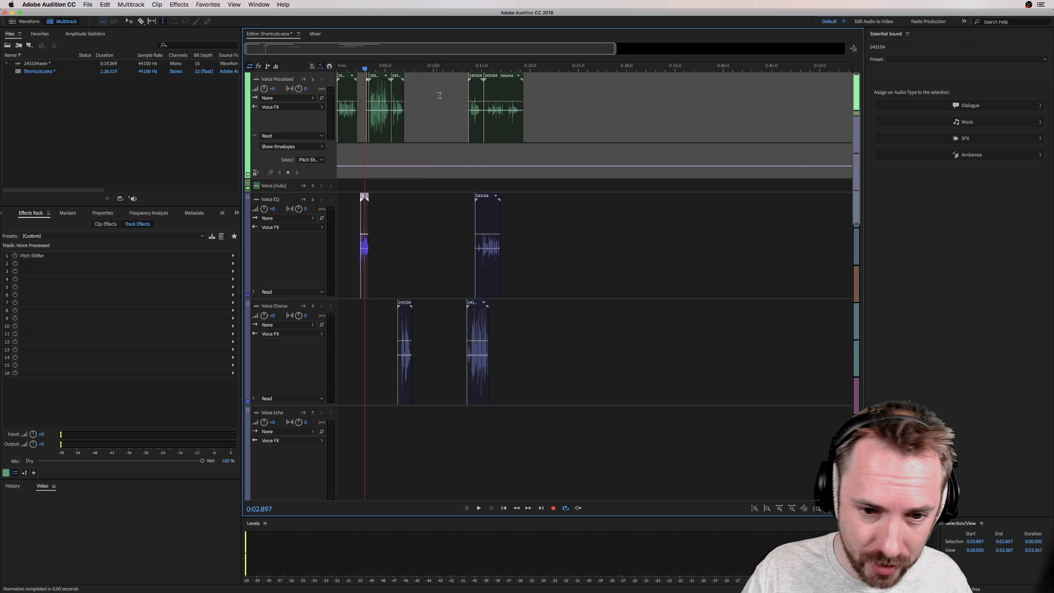
{"action": "left_click", "coordinate": [431, 230]}
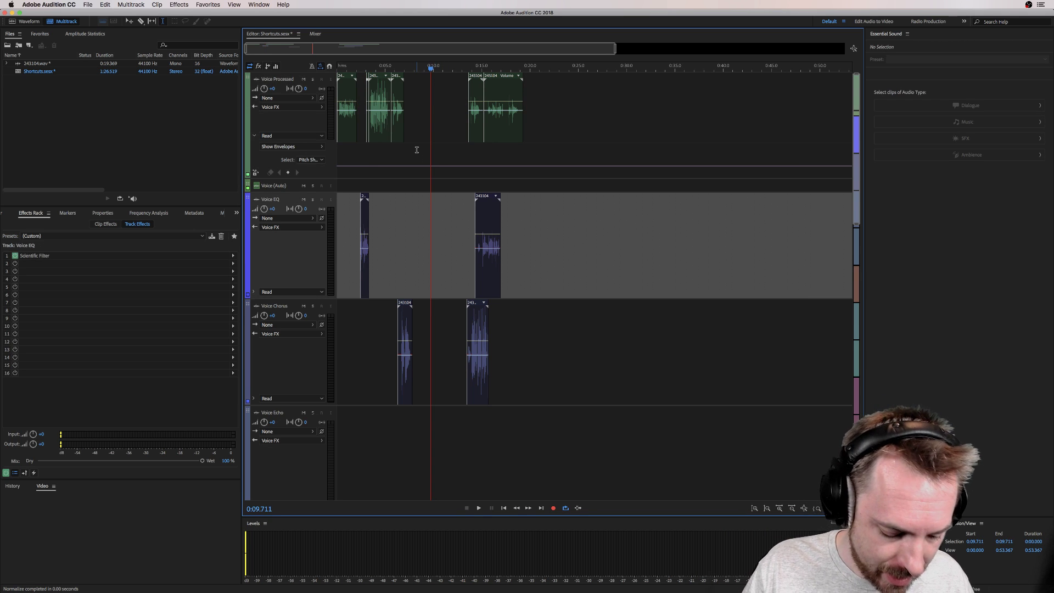
{"action": "key", "text": "Down"}
{"action": "key", "text": "Down"}
{"action": "key", "text": "Down"}
{"action": "key", "text": "Down"}
{"action": "key", "text": "Down"}
{"action": "key", "text": "Down"}
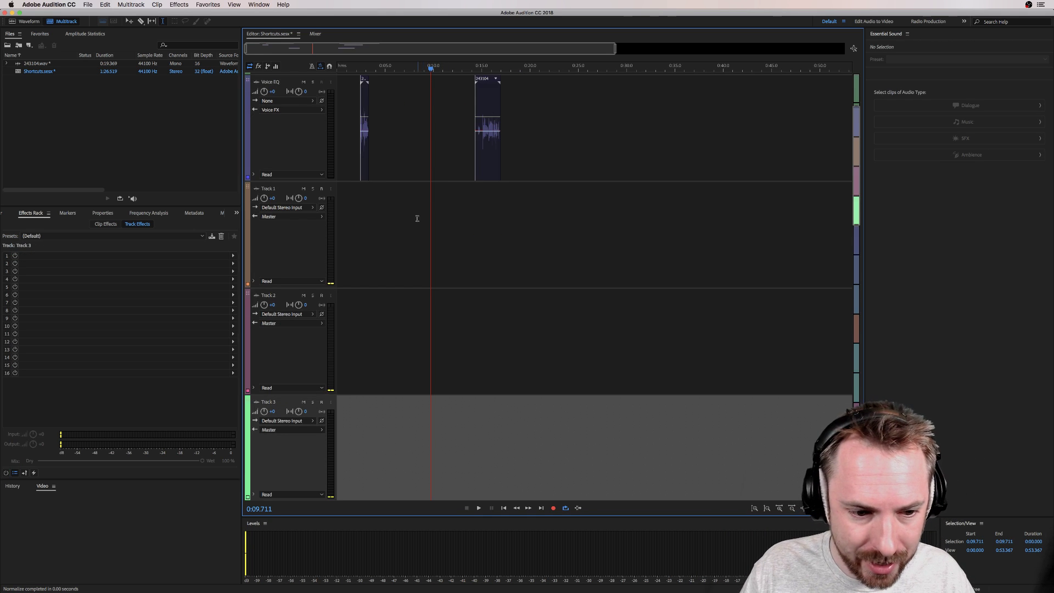
{"action": "key", "text": "Down"}
{"action": "key", "text": "Down"}
{"action": "key", "text": "Down"}
{"action": "key", "text": "Down"}
{"action": "key", "text": "Down"}
{"action": "key", "text": "Down"}
{"action": "key", "text": "Down"}
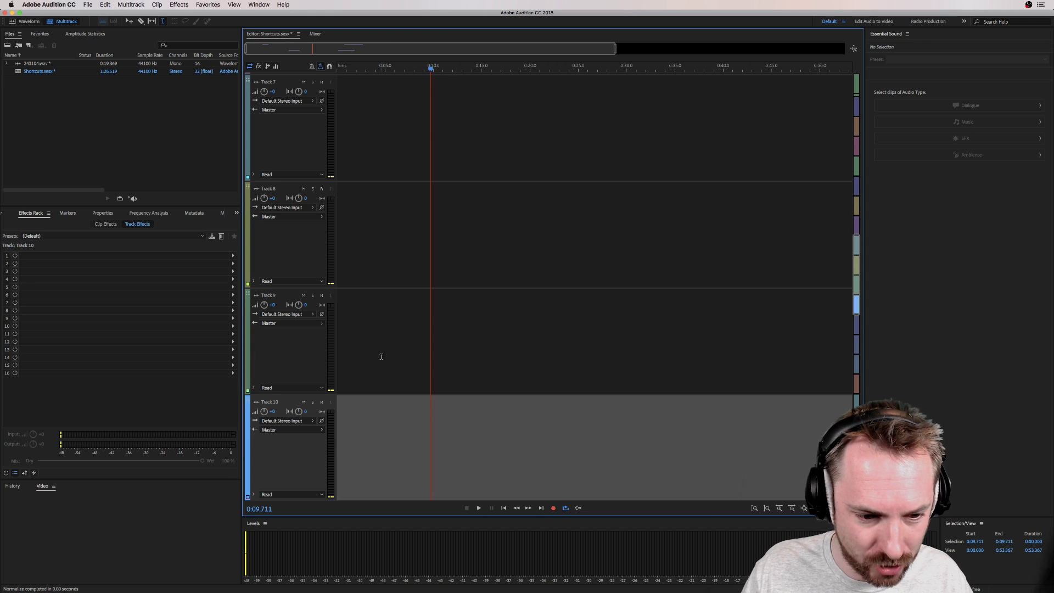
{"action": "key", "text": "Down"}
{"action": "key", "text": "Down"}
{"action": "key", "text": "Down"}
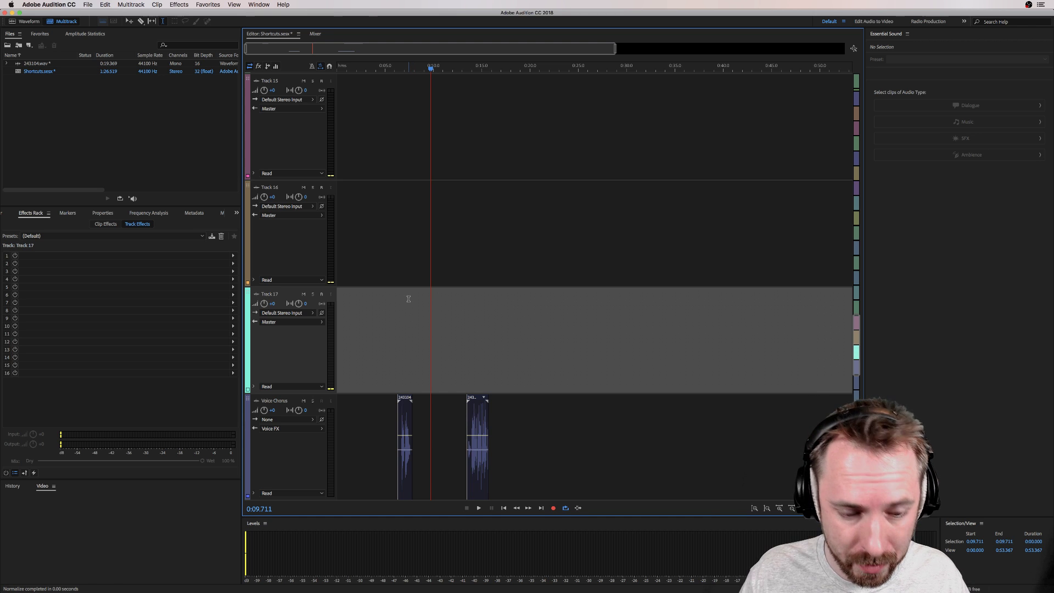
Add buses Bus A through Bus J and shrink all tracks to minimum height
{"action": "key", "text": "alt+b"}
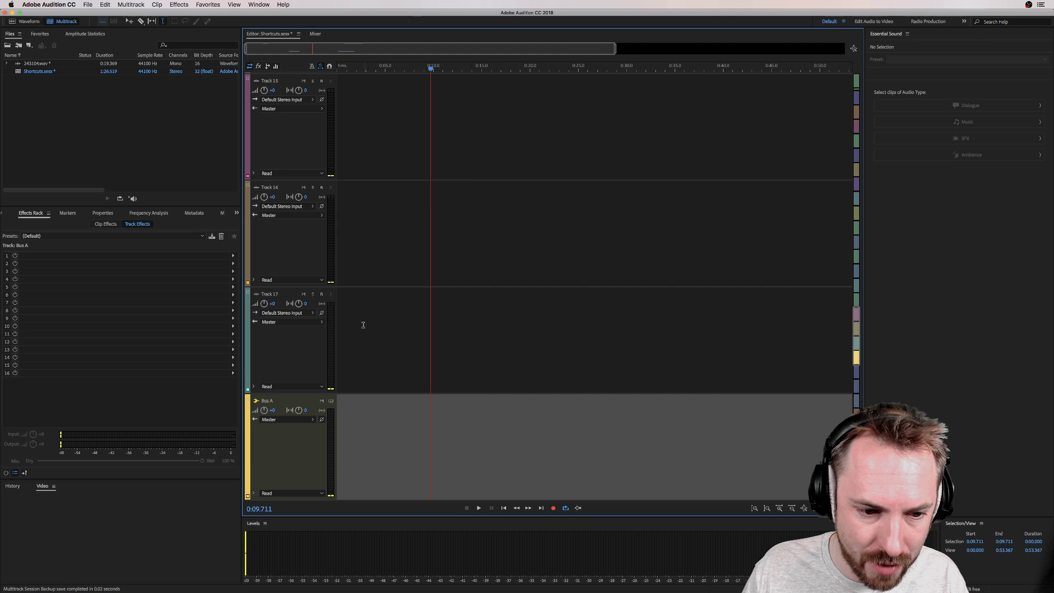
{"action": "key", "text": "alt+b"}
{"action": "key", "text": "alt+b"}
{"action": "key", "text": "alt+b"}
{"action": "key", "text": "alt+b"}
{"action": "key", "text": "alt+b"}
{"action": "key", "text": "alt+b"}
{"action": "key", "text": "alt+b"}
{"action": "key", "text": "alt+b"}
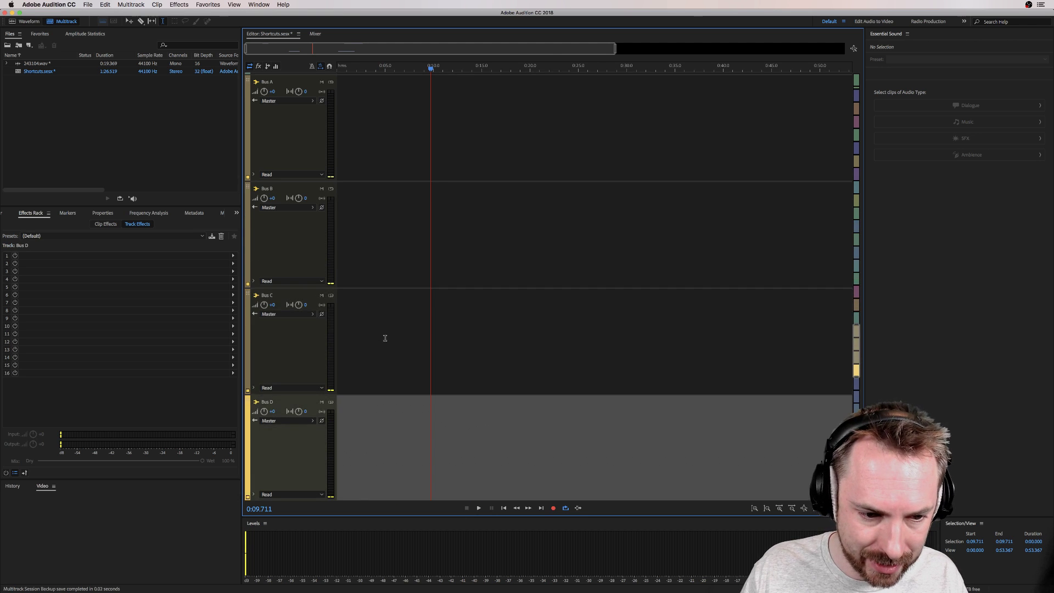
{"action": "key", "text": "alt+b"}
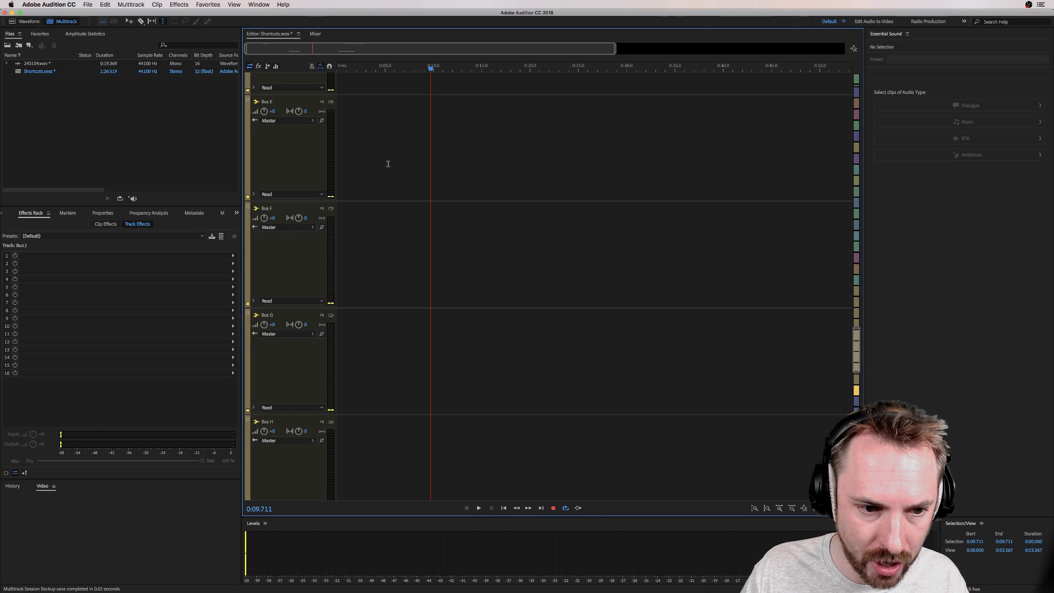
{"action": "scroll", "coordinate": [388, 163], "scroll_direction": "up", "scroll_amount": 15}
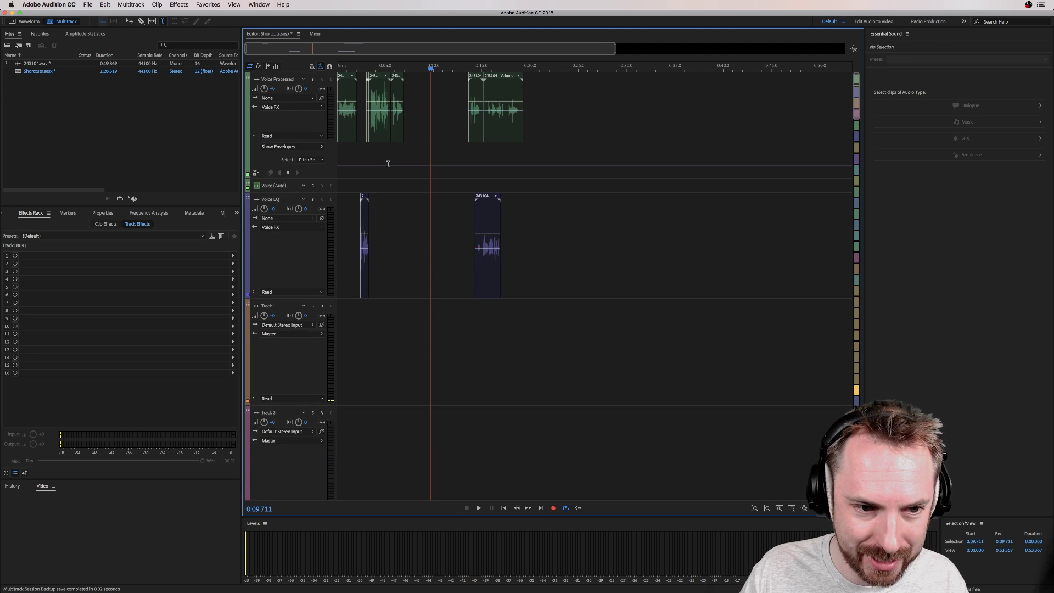
{"action": "key", "text": "alt+minus"}
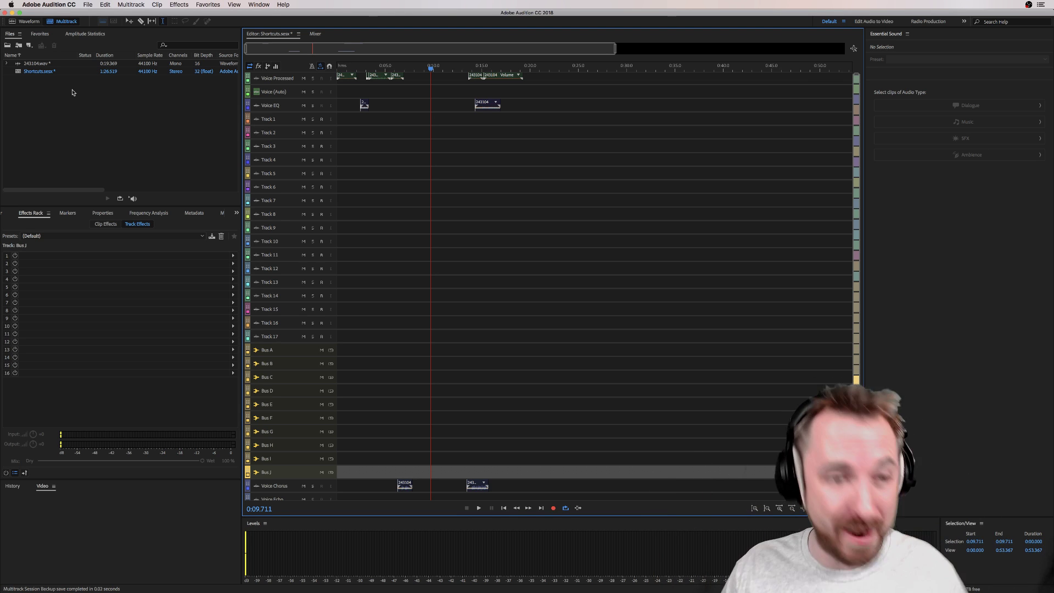
Open 243104.wav and crop it to 0:03.468–0:05.370, confirming the session warning
{"action": "left_click", "coordinate": [43, 66]}
{"action": "double_click", "coordinate": [43, 66]}
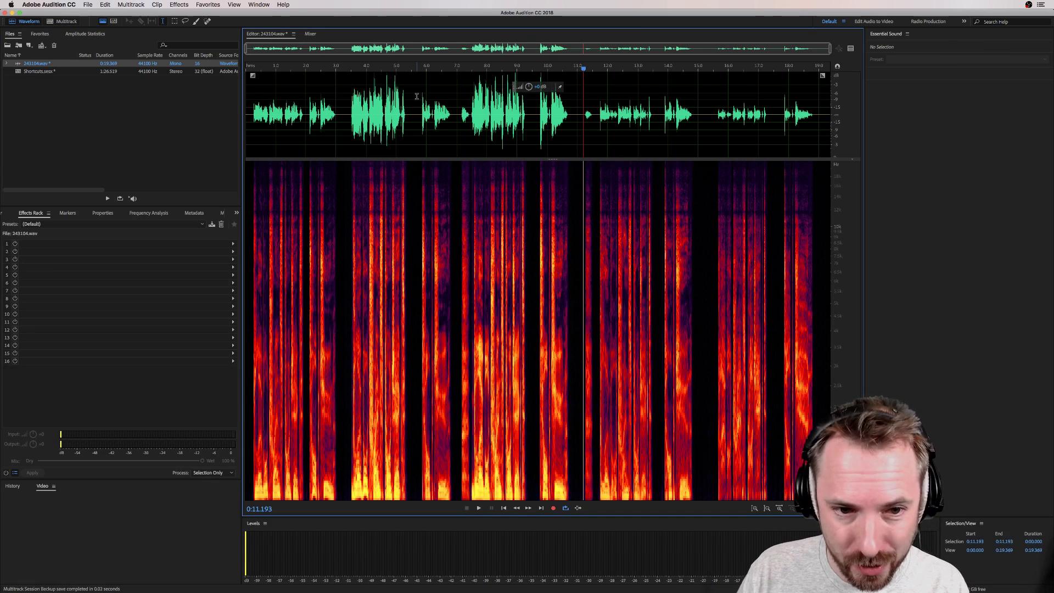
{"action": "left_click_drag", "start_coordinate": [351, 114], "coordinate": [407, 114]}
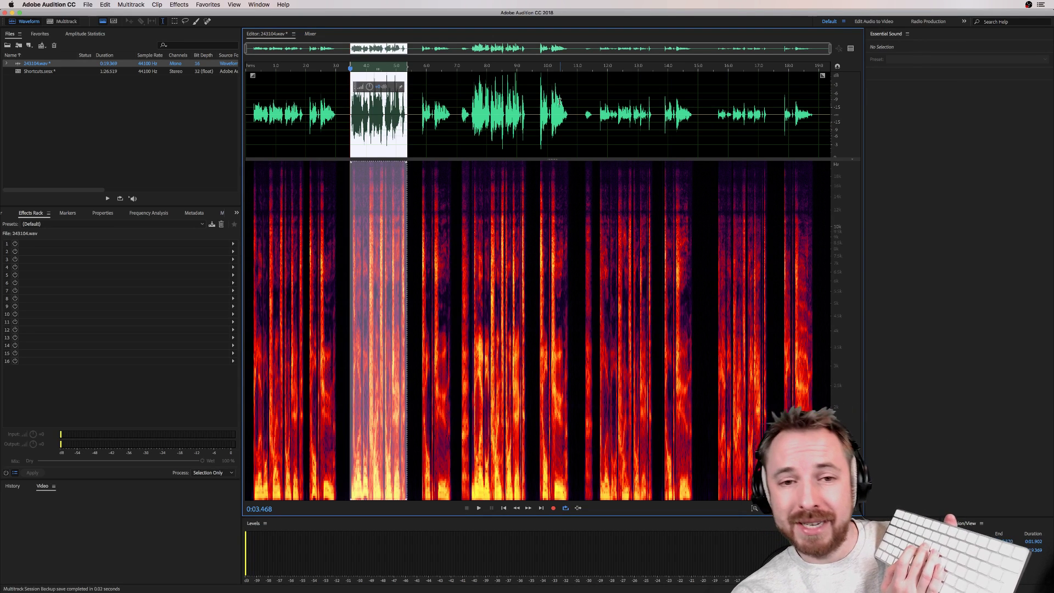
{"action": "key", "text": "Delete"}
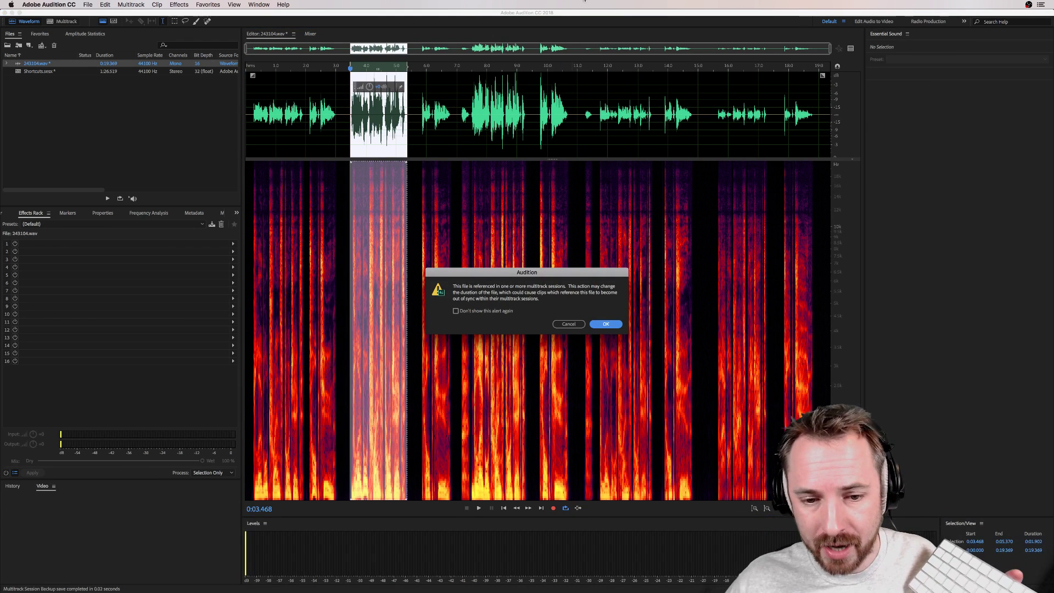
{"action": "left_click", "coordinate": [606, 324]}
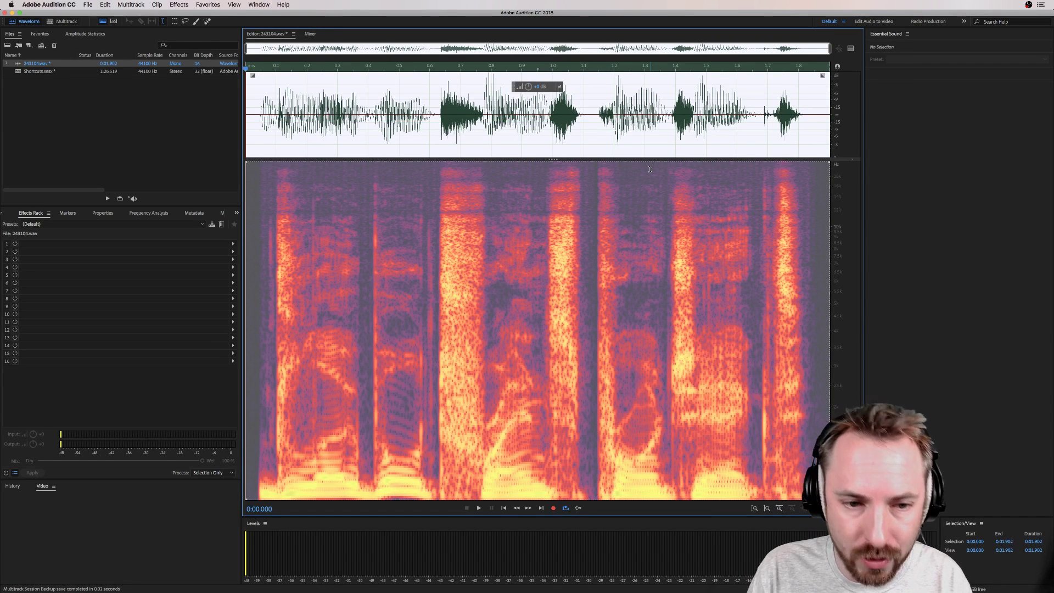
Clear the selection, park the playhead at 0:00.428, and reopen Shortcuts.sesx from Files
{"action": "left_click", "coordinate": [599, 186]}
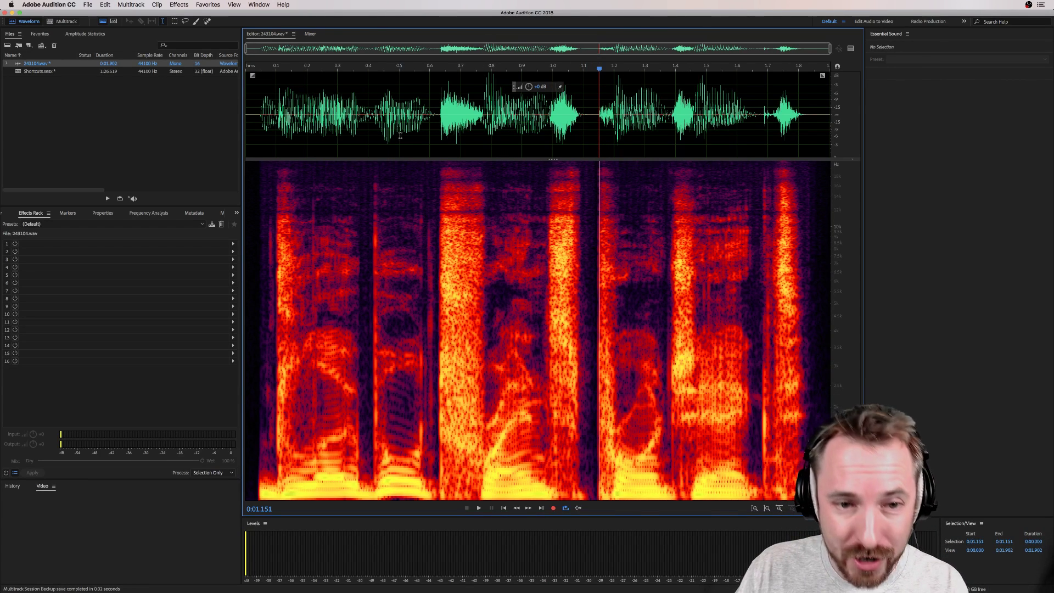
{"action": "left_click", "coordinate": [377, 133]}
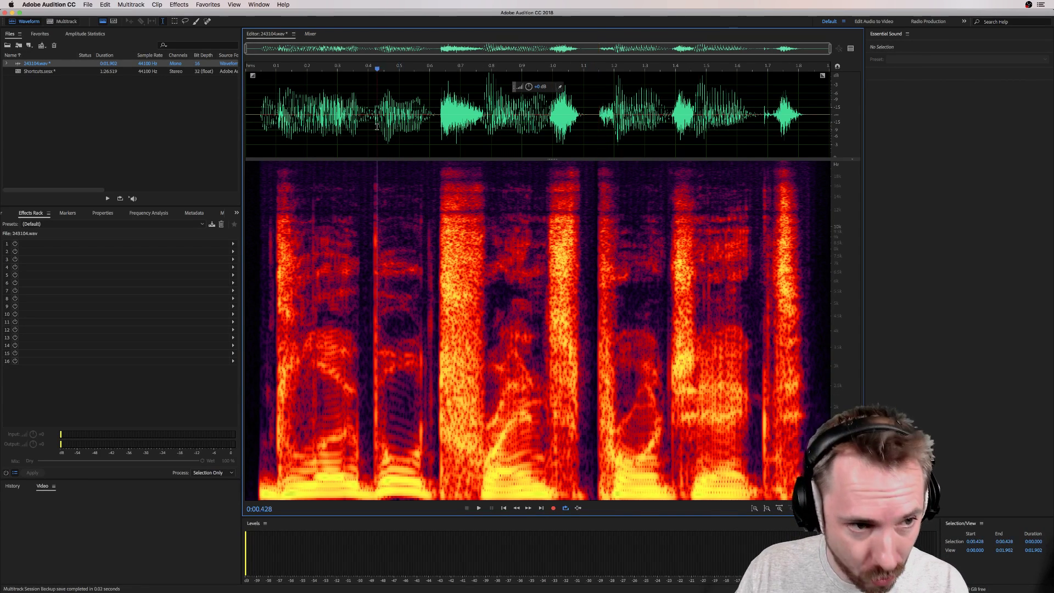
{"action": "double_click", "coordinate": [49, 72]}
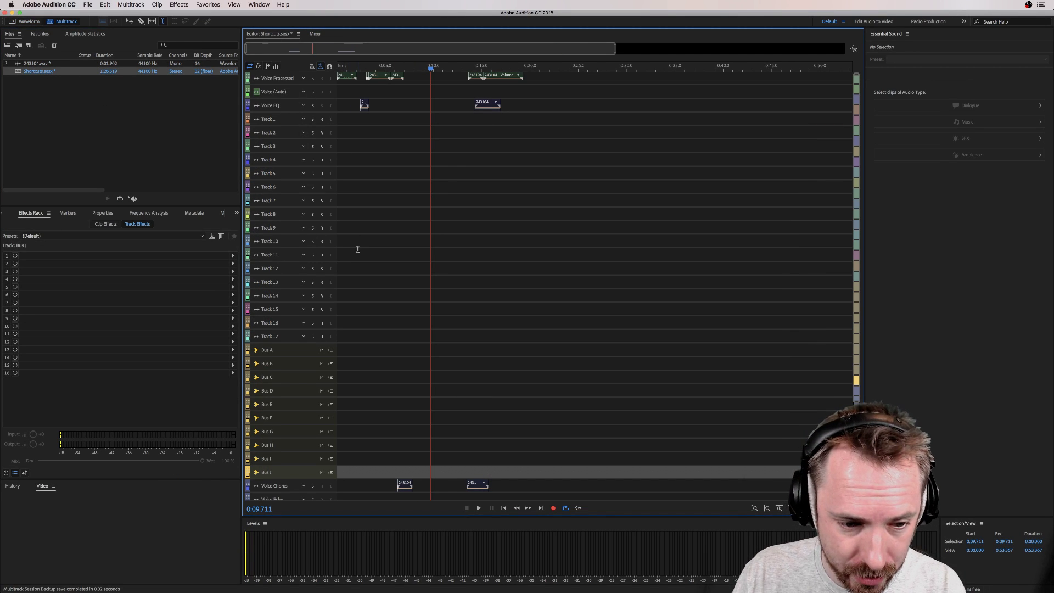
Maximize all track heights, scroll through the tracks, then switch over to OBS
{"action": "key", "text": "alt+equal"}
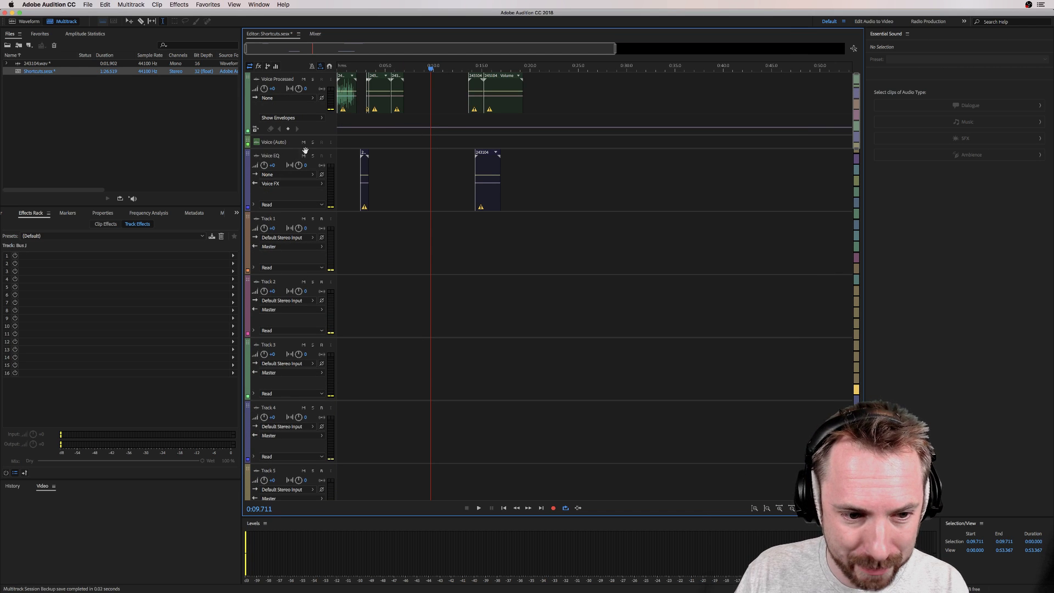
{"action": "scroll", "coordinate": [406, 256], "scroll_direction": "down", "scroll_amount": 10}
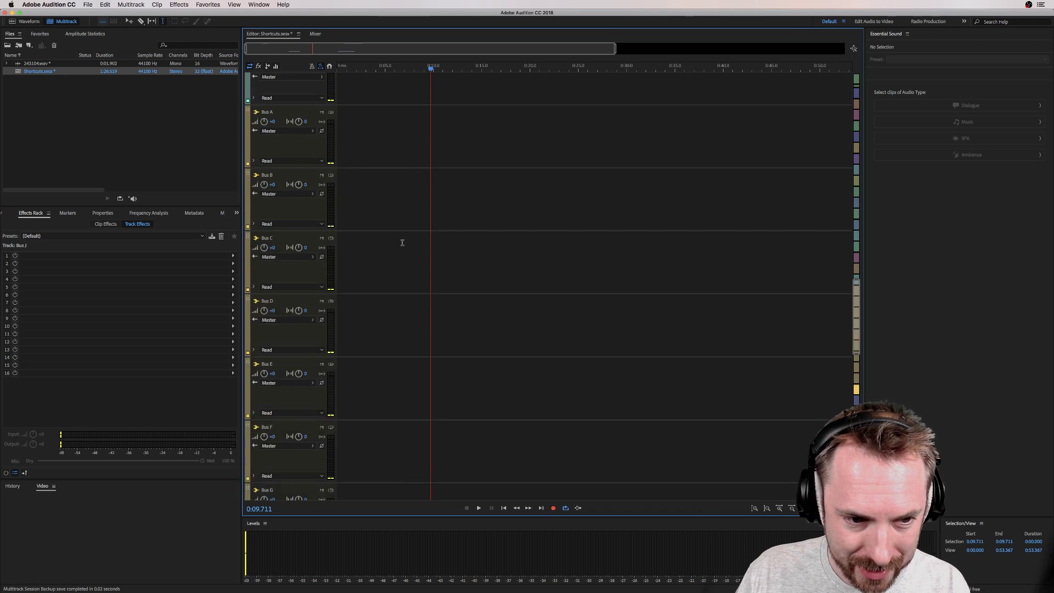
{"action": "scroll", "coordinate": [403, 242], "scroll_direction": "up", "scroll_amount": 10}
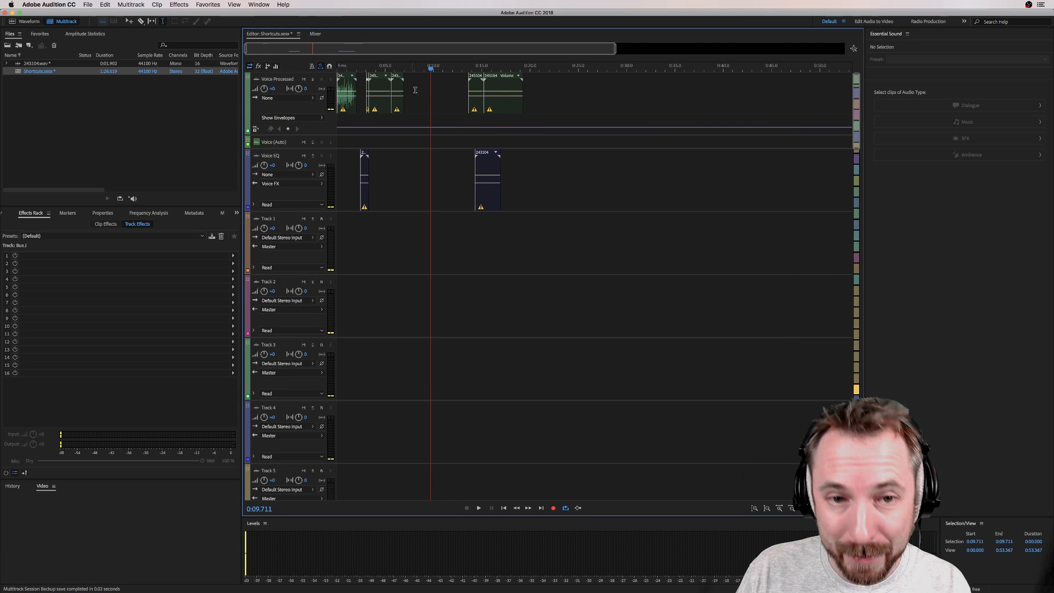
{"action": "key", "text": "super+Tab"}
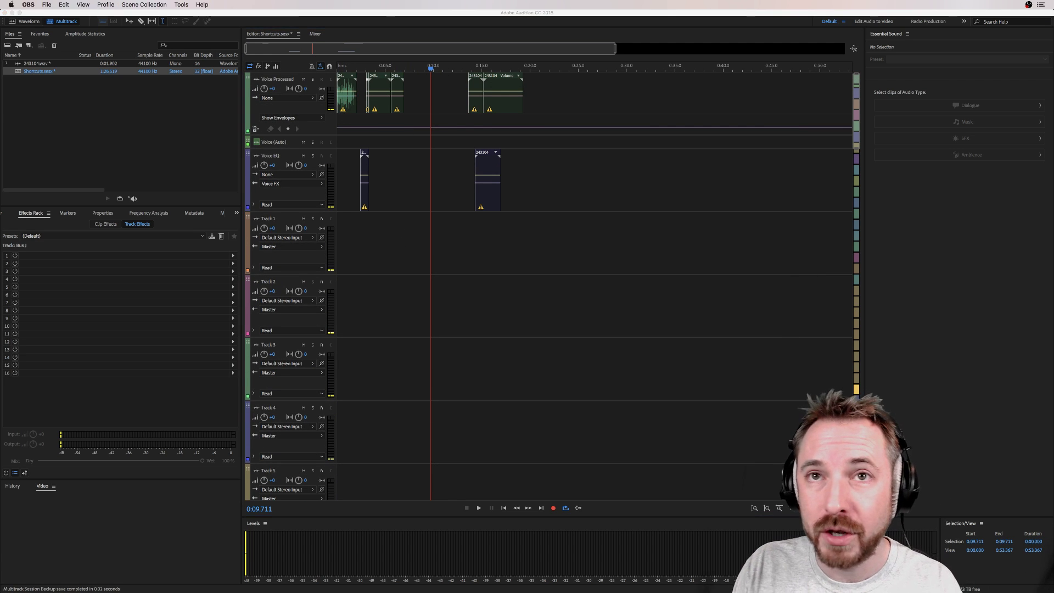